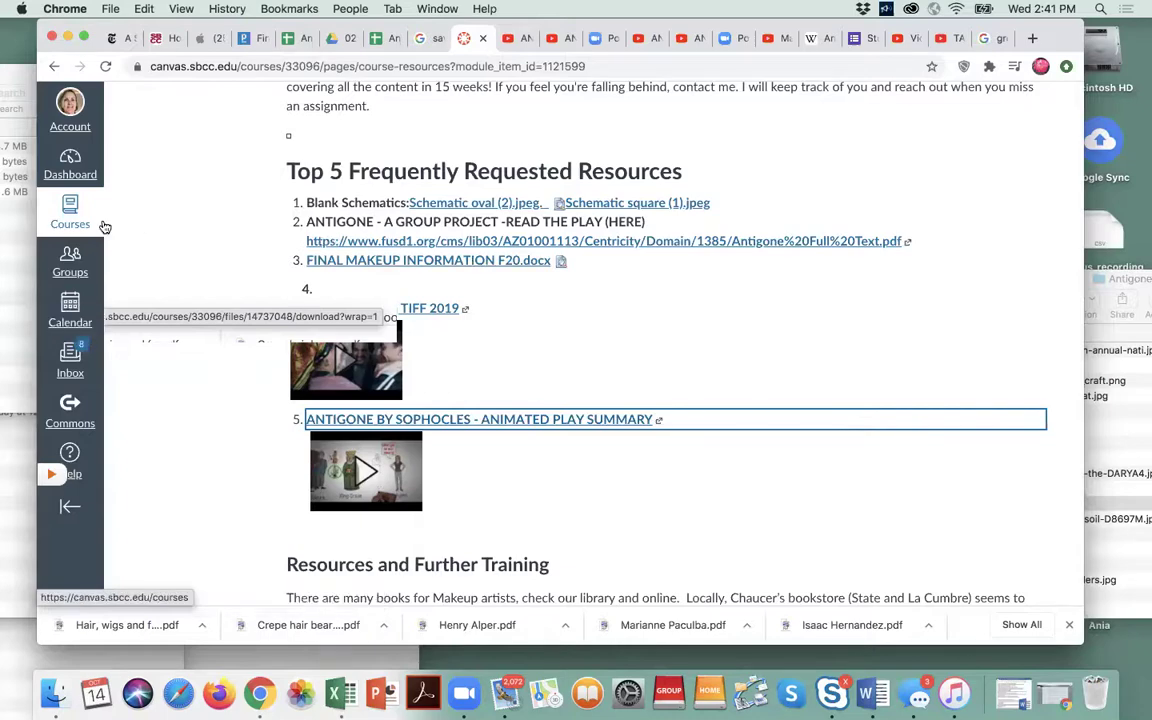
Step: Open the course's modules and review their contents from the welcome module through Weeks 9.5-14: Advanced Techniques
{"action": "scroll", "coordinate": [154, 224], "scroll_direction": "up", "scroll_amount": 5}
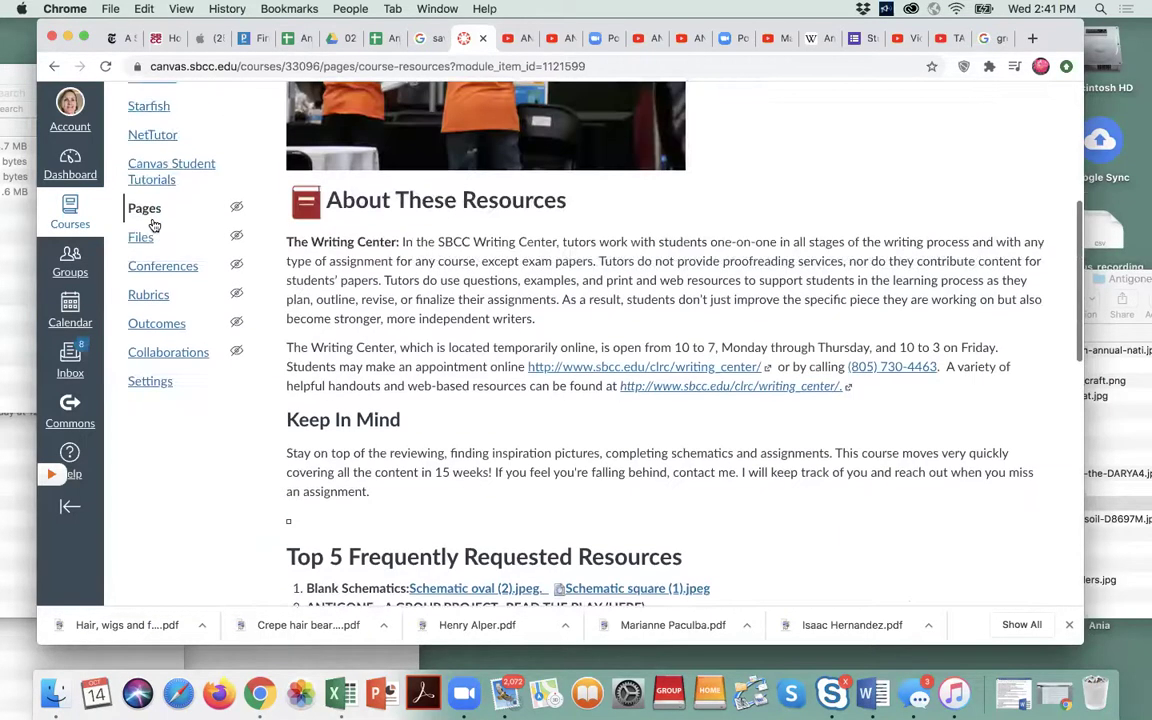
{"action": "scroll", "coordinate": [154, 224], "scroll_direction": "up", "scroll_amount": 3}
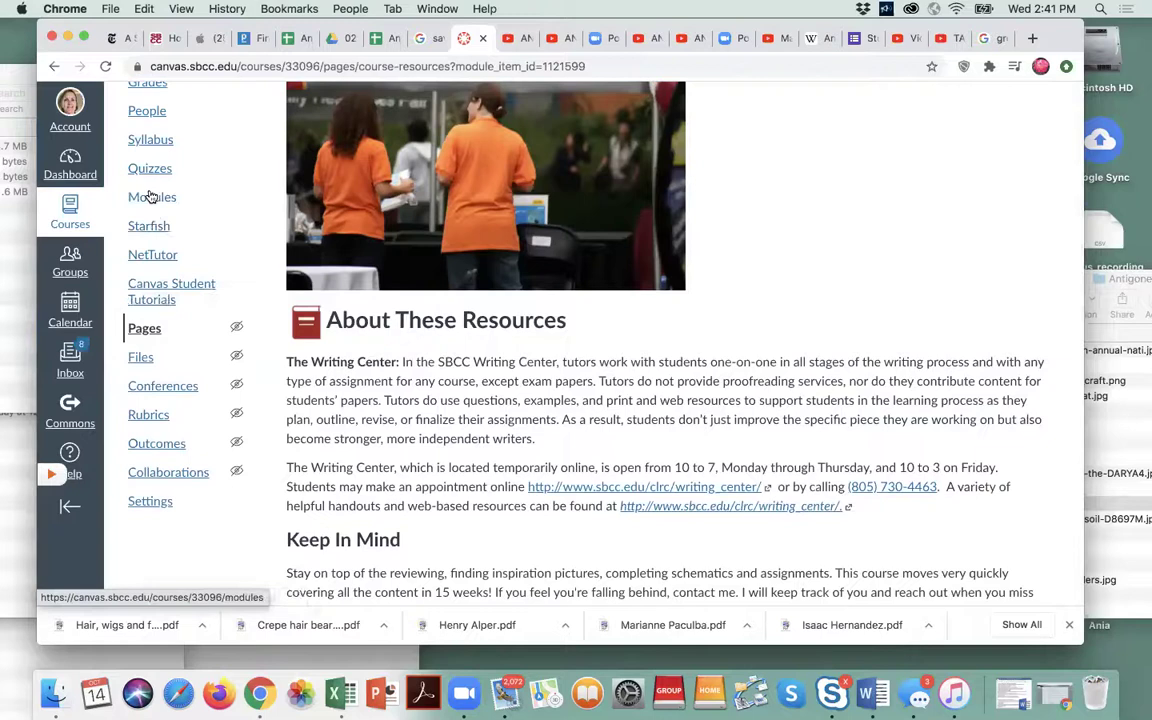
{"action": "left_click", "coordinate": [151, 199]}
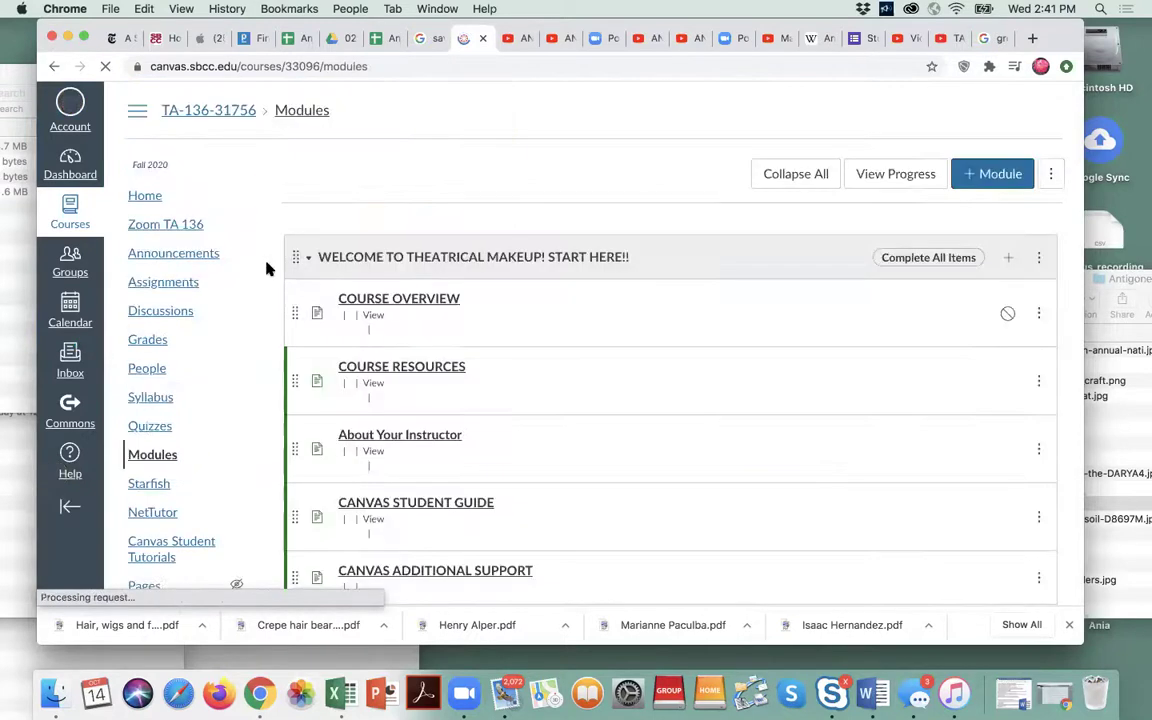
{"action": "scroll", "coordinate": [310, 368], "scroll_direction": "down", "scroll_amount": 5}
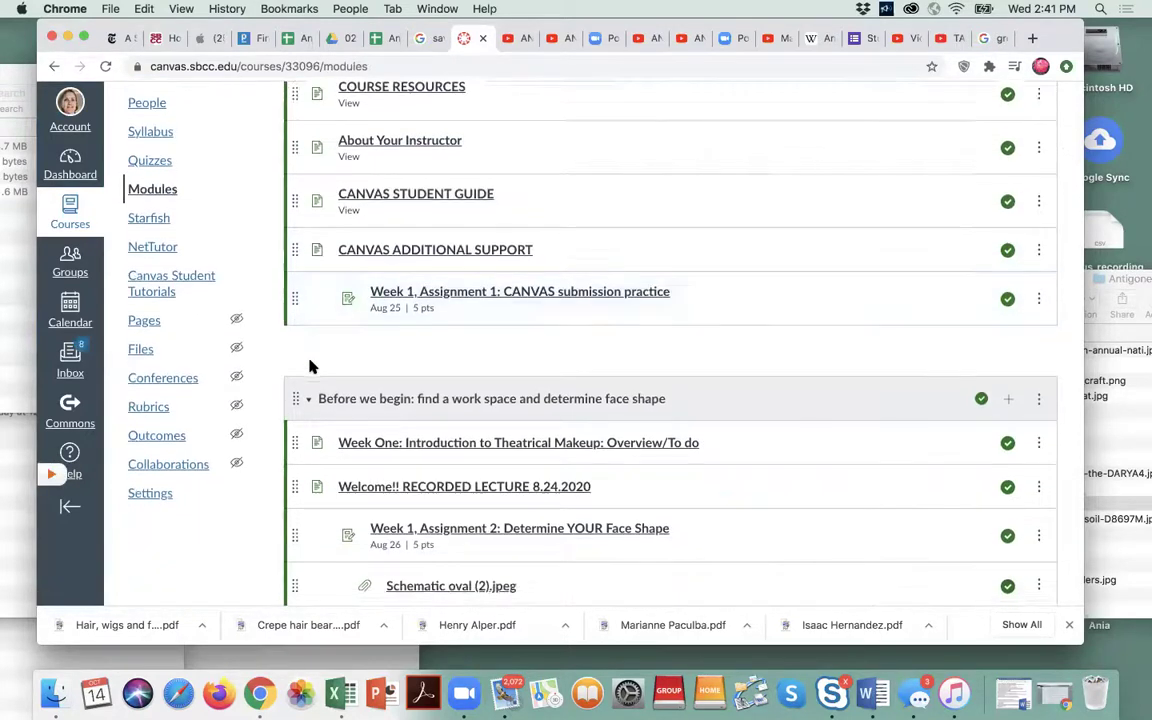
{"action": "scroll", "coordinate": [310, 368], "scroll_direction": "up", "scroll_amount": 1}
{"action": "scroll", "coordinate": [310, 368], "scroll_direction": "down", "scroll_amount": 6}
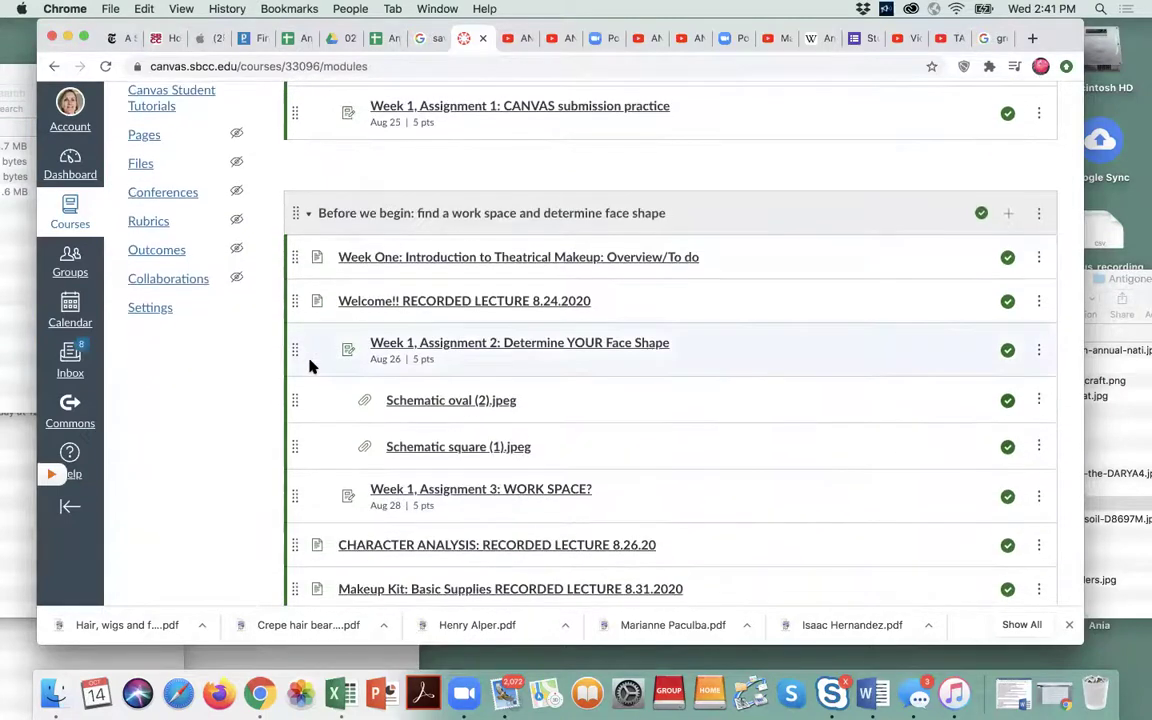
{"action": "scroll", "coordinate": [310, 368], "scroll_direction": "down", "scroll_amount": 4}
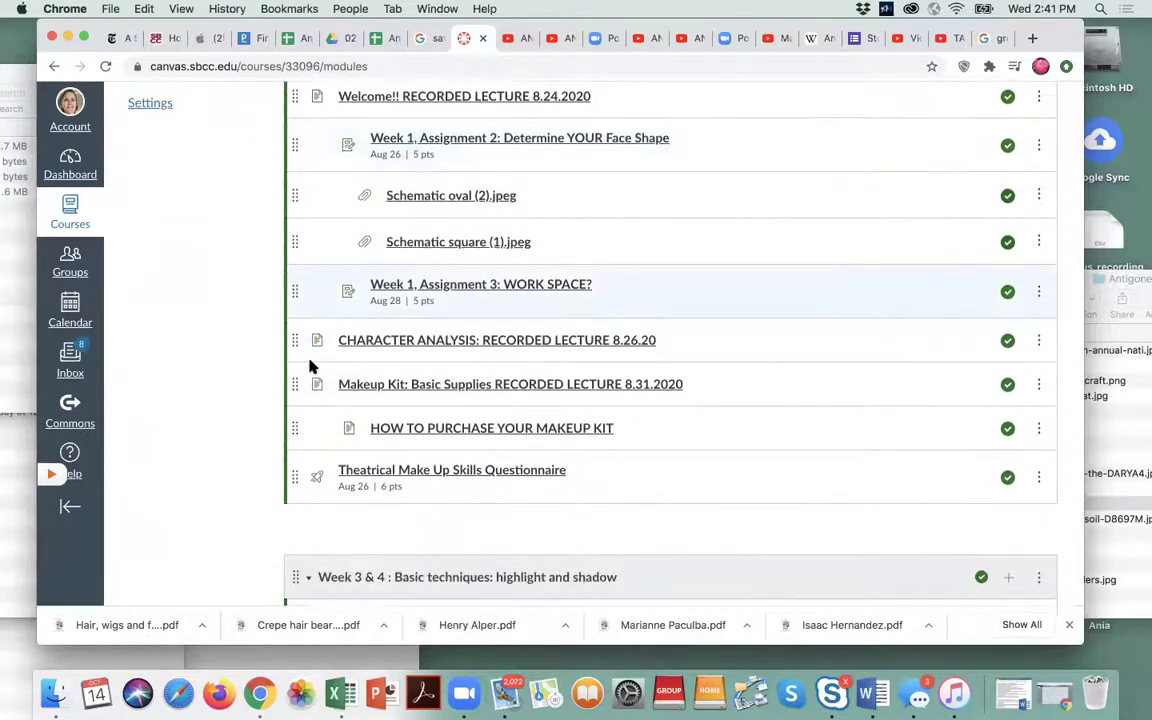
{"action": "scroll", "coordinate": [310, 368], "scroll_direction": "down", "scroll_amount": 4}
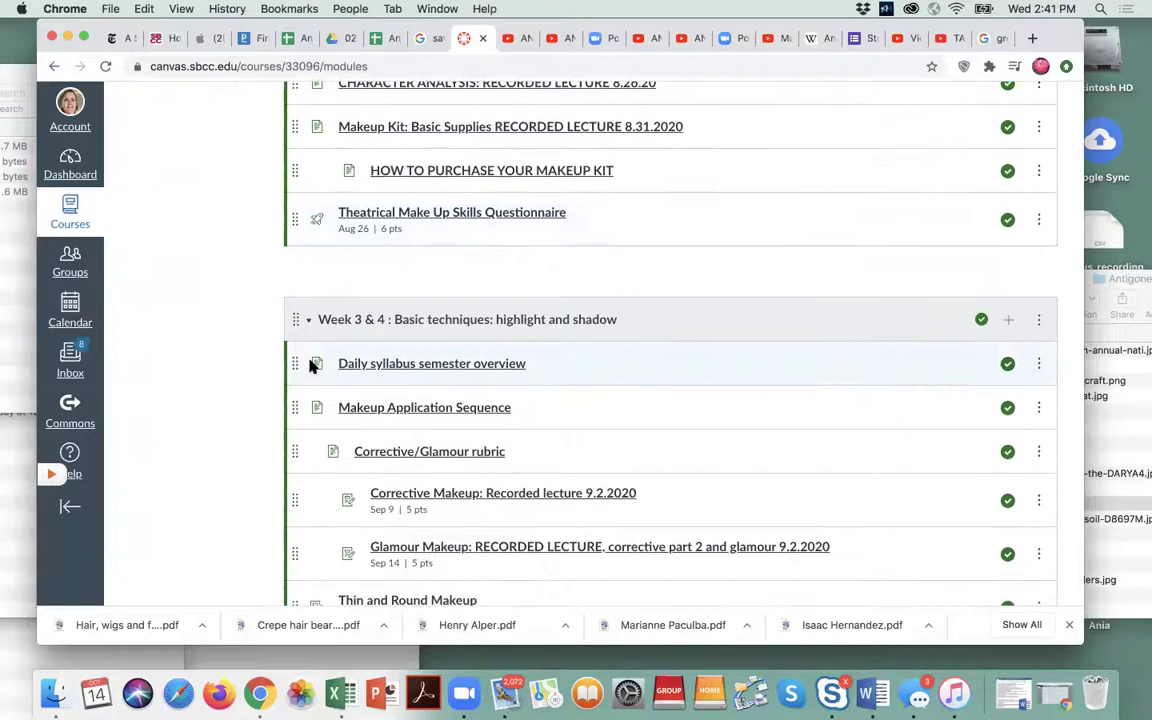
{"action": "scroll", "coordinate": [289, 400], "scroll_direction": "down", "scroll_amount": 7}
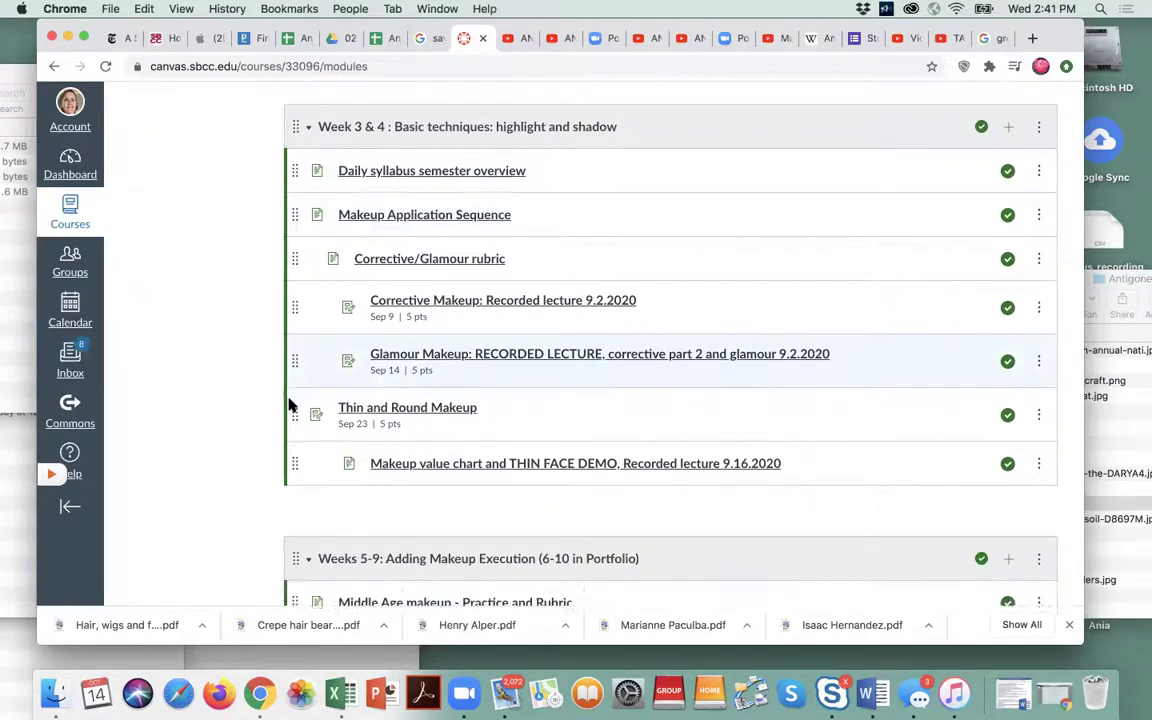
{"action": "scroll", "coordinate": [290, 402], "scroll_direction": "down", "scroll_amount": 8}
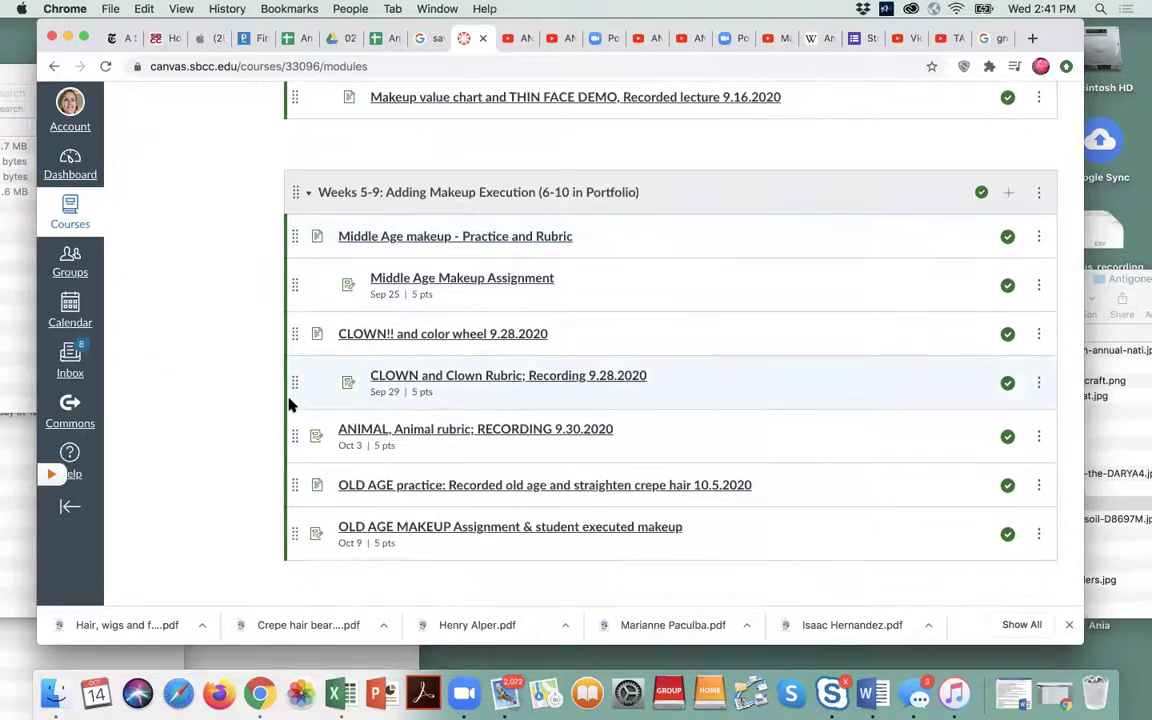
{"action": "scroll", "coordinate": [290, 404], "scroll_direction": "down", "scroll_amount": 4}
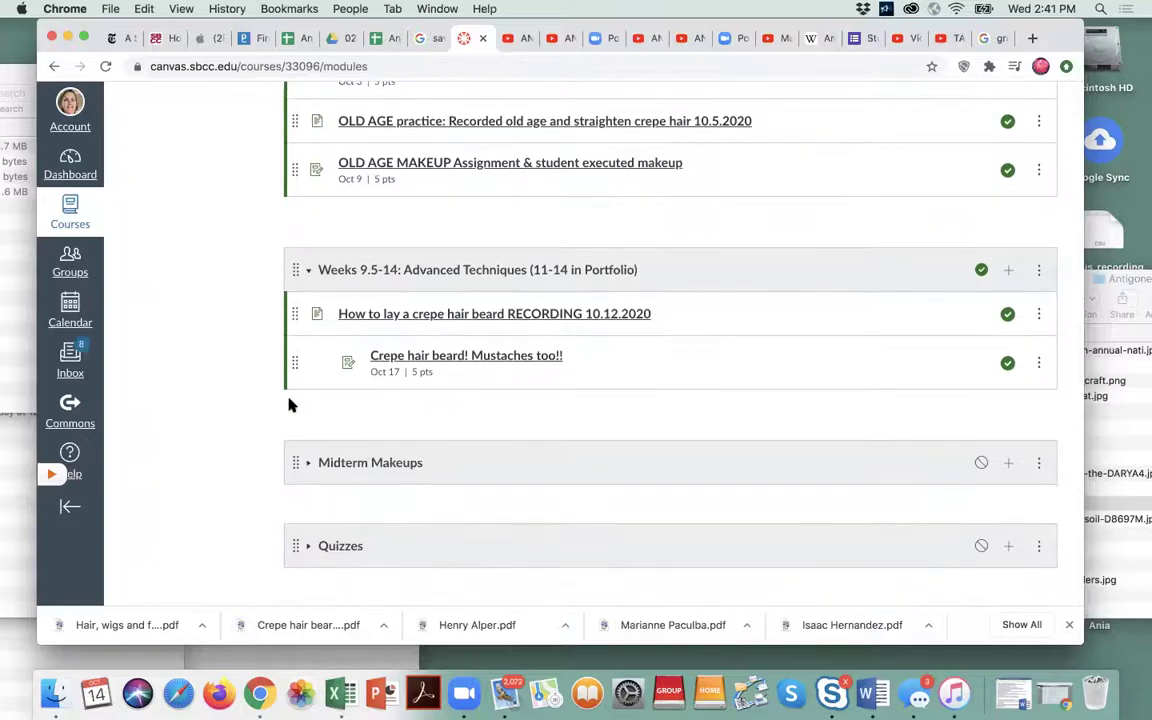
{"action": "scroll", "coordinate": [290, 404], "scroll_direction": "up", "scroll_amount": 3}
{"action": "scroll", "coordinate": [289, 404], "scroll_direction": "up", "scroll_amount": 9}
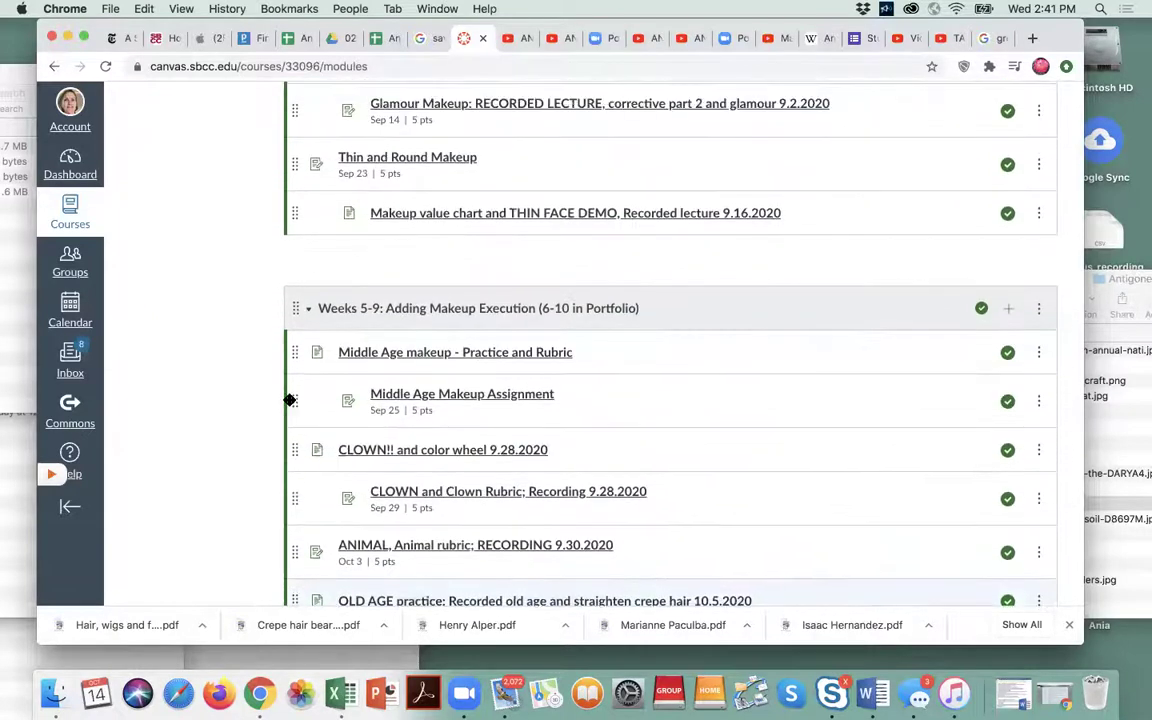
{"action": "scroll", "coordinate": [289, 400], "scroll_direction": "up", "scroll_amount": 10}
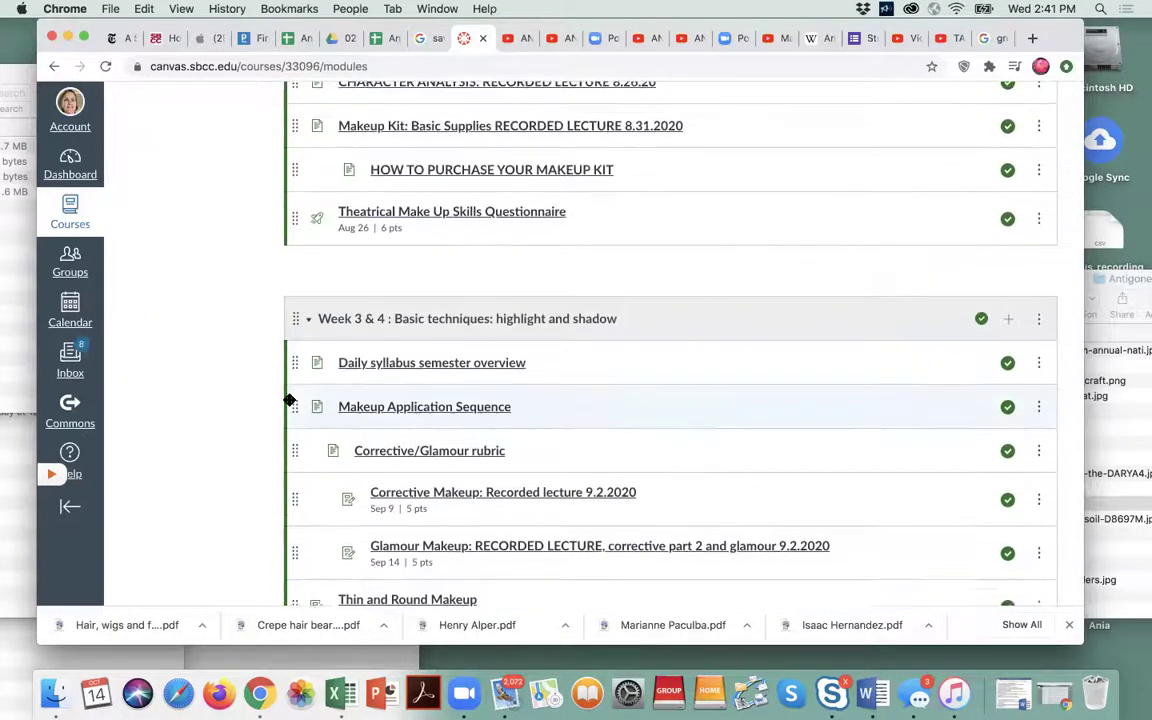
{"action": "scroll", "coordinate": [289, 400], "scroll_direction": "up", "scroll_amount": 5}
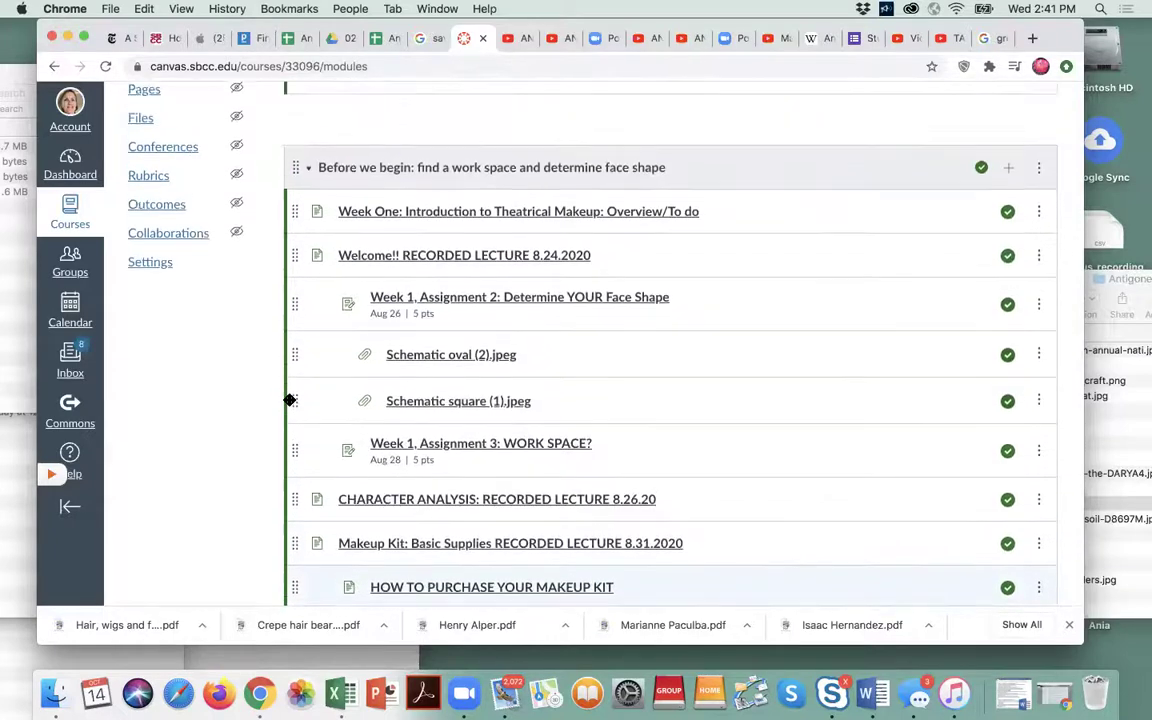
{"action": "scroll", "coordinate": [289, 404], "scroll_direction": "up", "scroll_amount": 5}
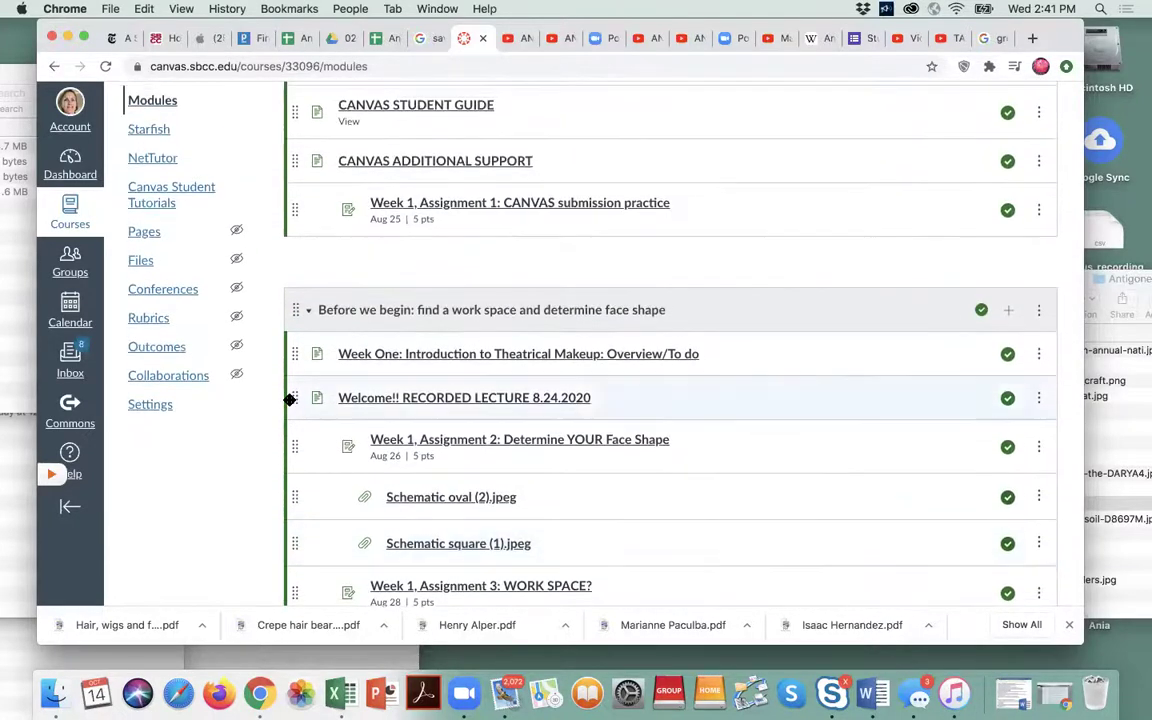
{"action": "scroll", "coordinate": [289, 404], "scroll_direction": "up", "scroll_amount": 2}
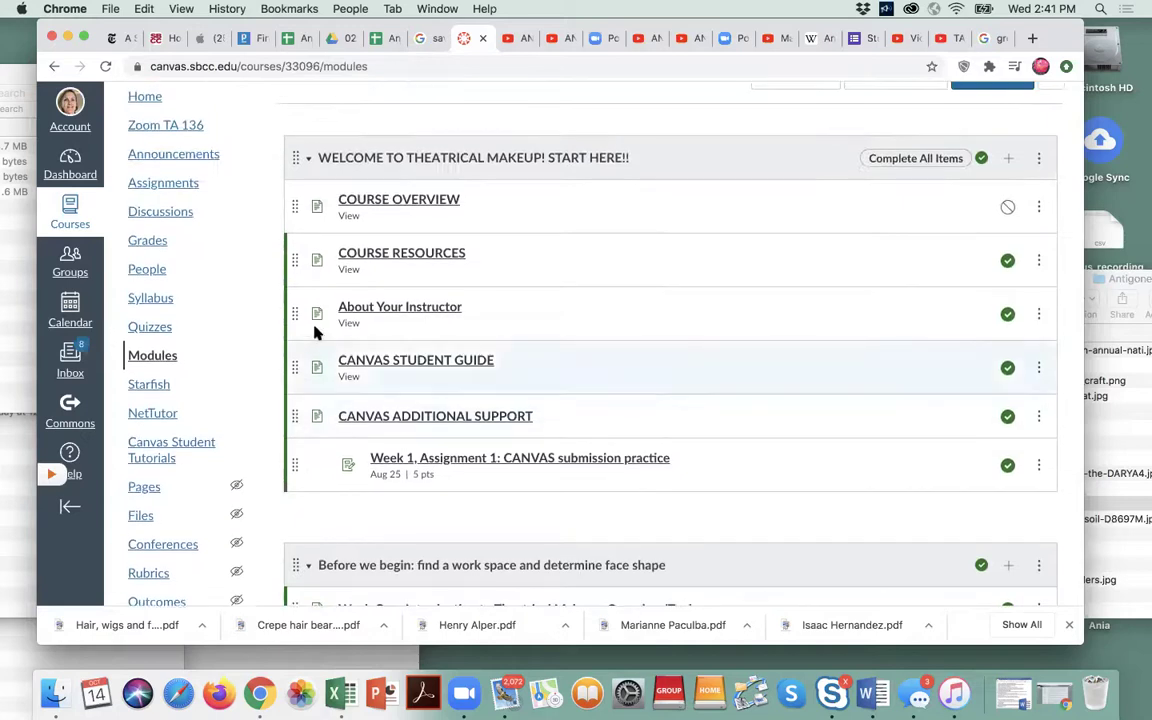
Step: Open the course announcements to check the post about Looking Back, Looking Forward!
{"action": "left_click", "coordinate": [199, 157]}
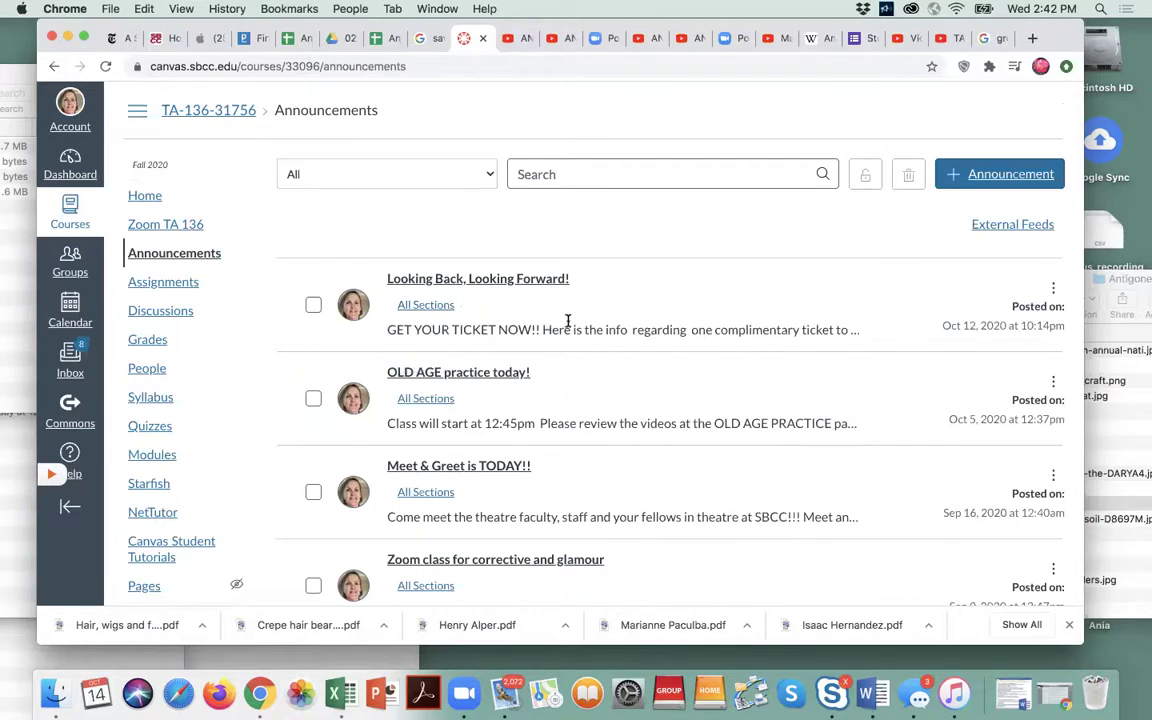
Step: Add the existing assignment "Play Critique: LOOKING FORWARD, LOOKING BACK" to the Weeks 9.5-14: Advanced Techniques module
{"action": "left_click", "coordinate": [163, 456]}
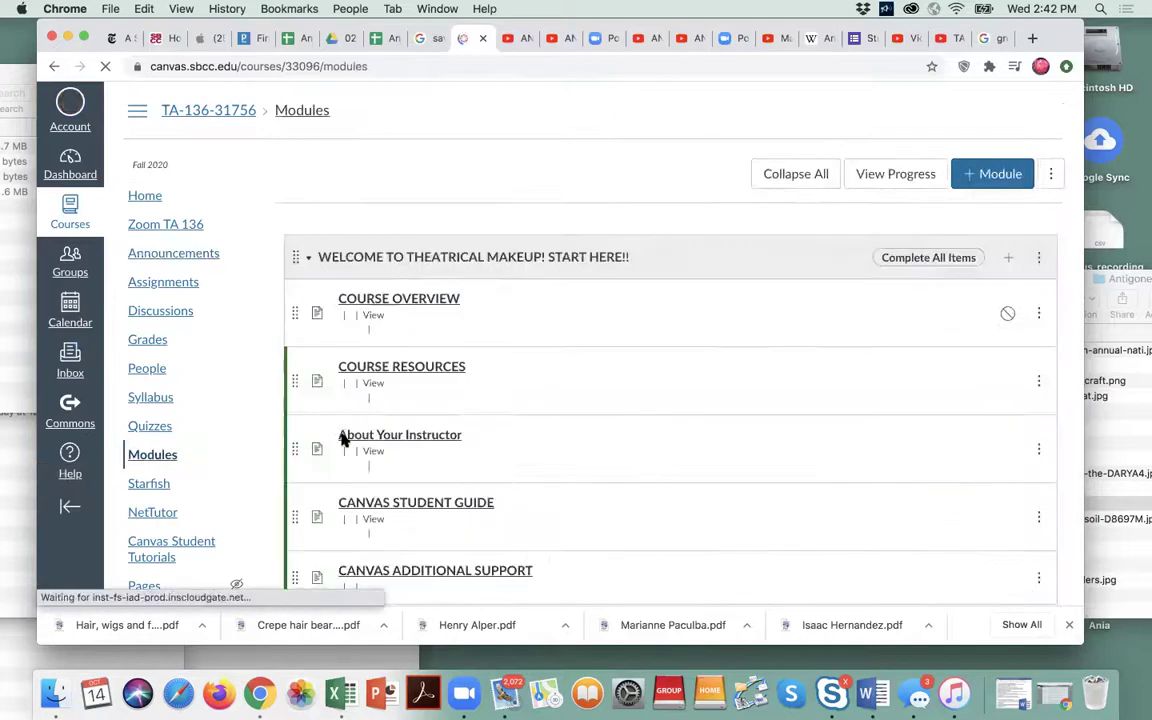
{"action": "scroll", "coordinate": [591, 473], "scroll_direction": "down", "scroll_amount": 10}
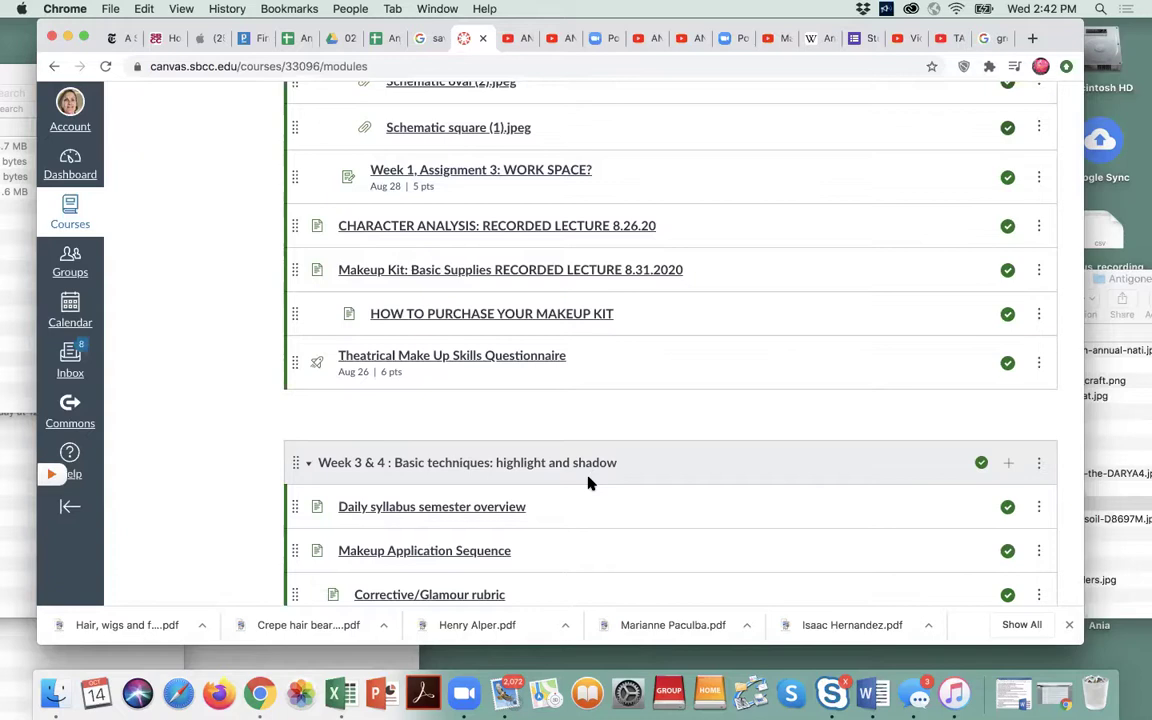
{"action": "scroll", "coordinate": [588, 483], "scroll_direction": "down", "scroll_amount": 6}
{"action": "scroll", "coordinate": [589, 483], "scroll_direction": "up", "scroll_amount": 4}
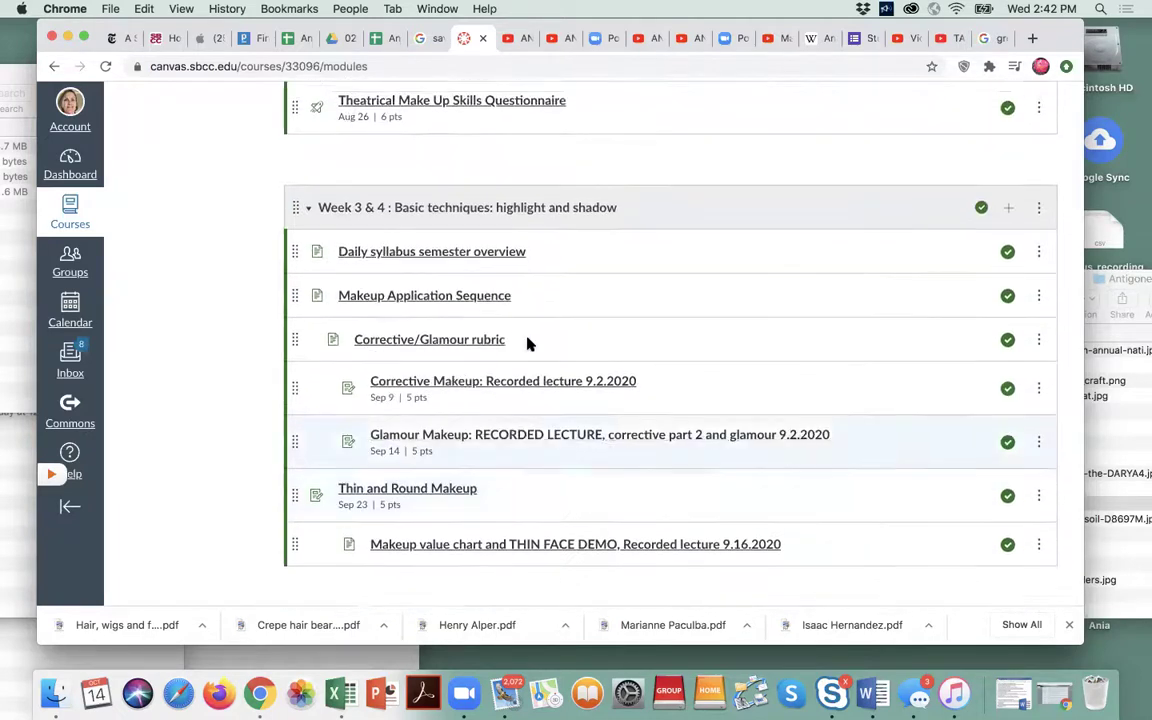
{"action": "scroll", "coordinate": [528, 343], "scroll_direction": "down", "scroll_amount": 1}
{"action": "scroll", "coordinate": [543, 399], "scroll_direction": "down", "scroll_amount": 4}
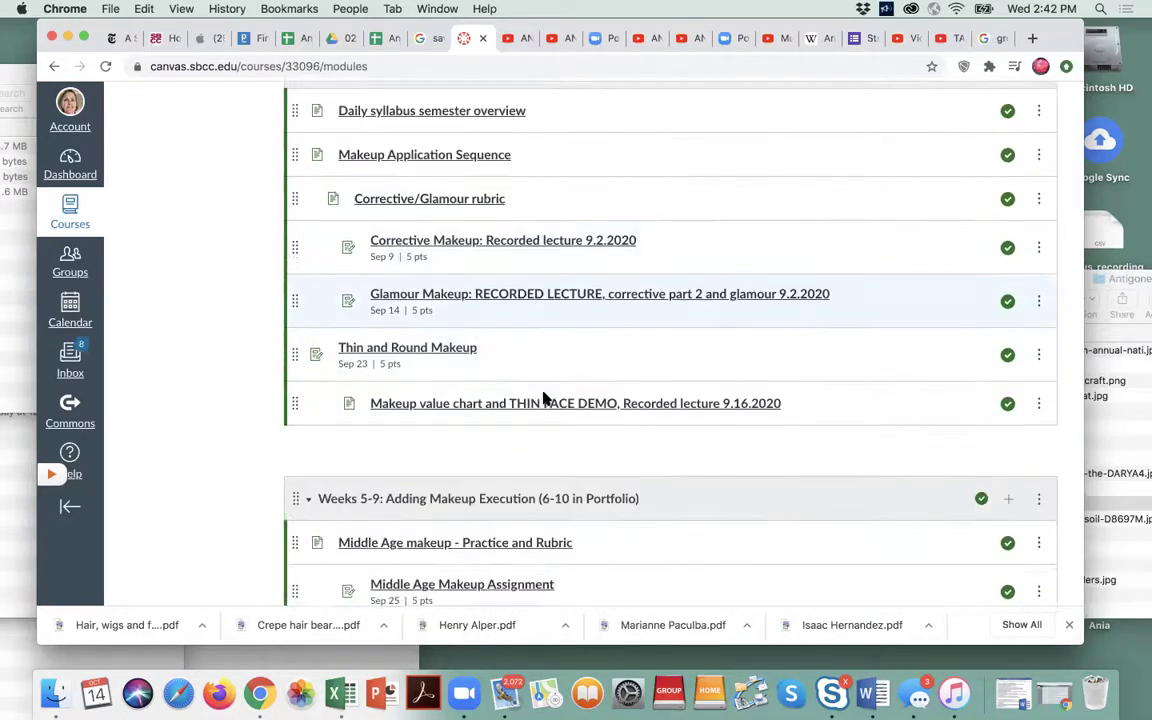
{"action": "scroll", "coordinate": [543, 399], "scroll_direction": "down", "scroll_amount": 7}
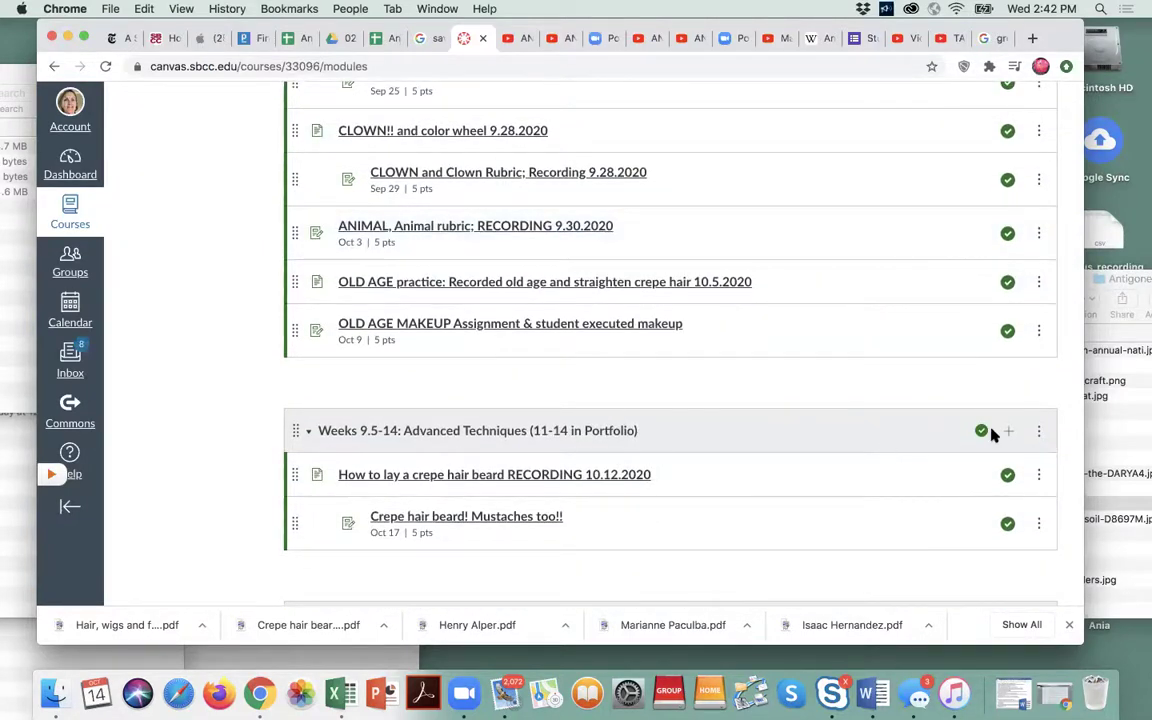
{"action": "left_click", "coordinate": [1011, 434]}
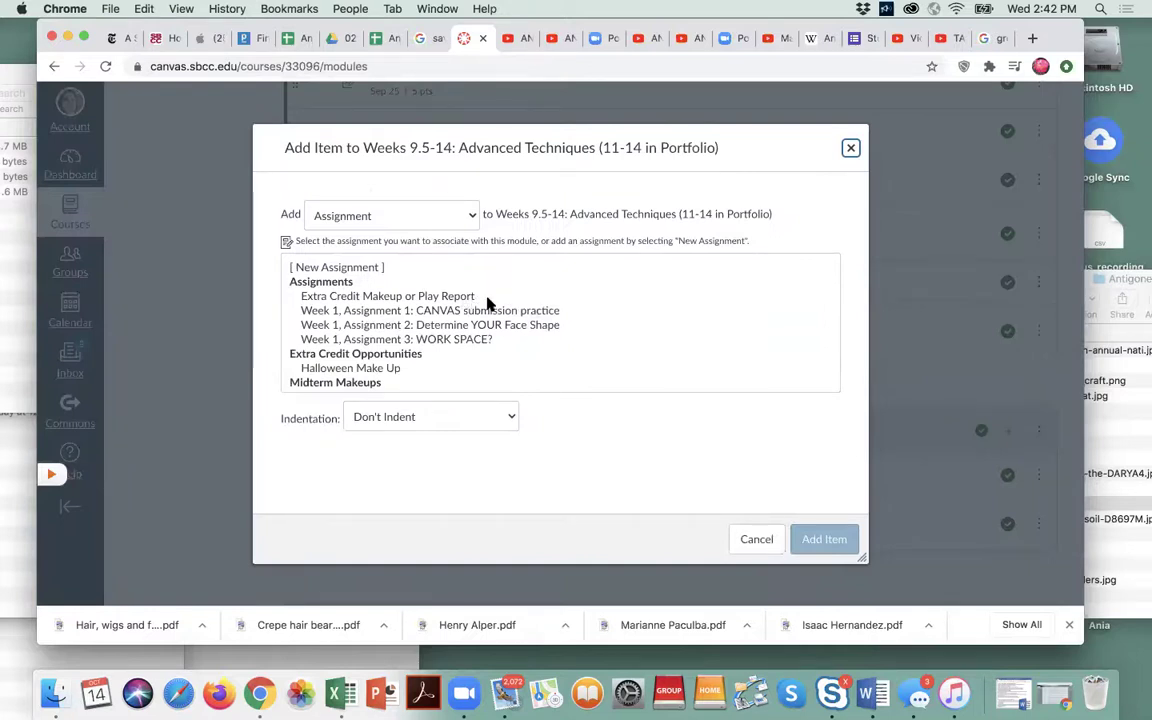
{"action": "scroll", "coordinate": [513, 328], "scroll_direction": "down", "scroll_amount": 5}
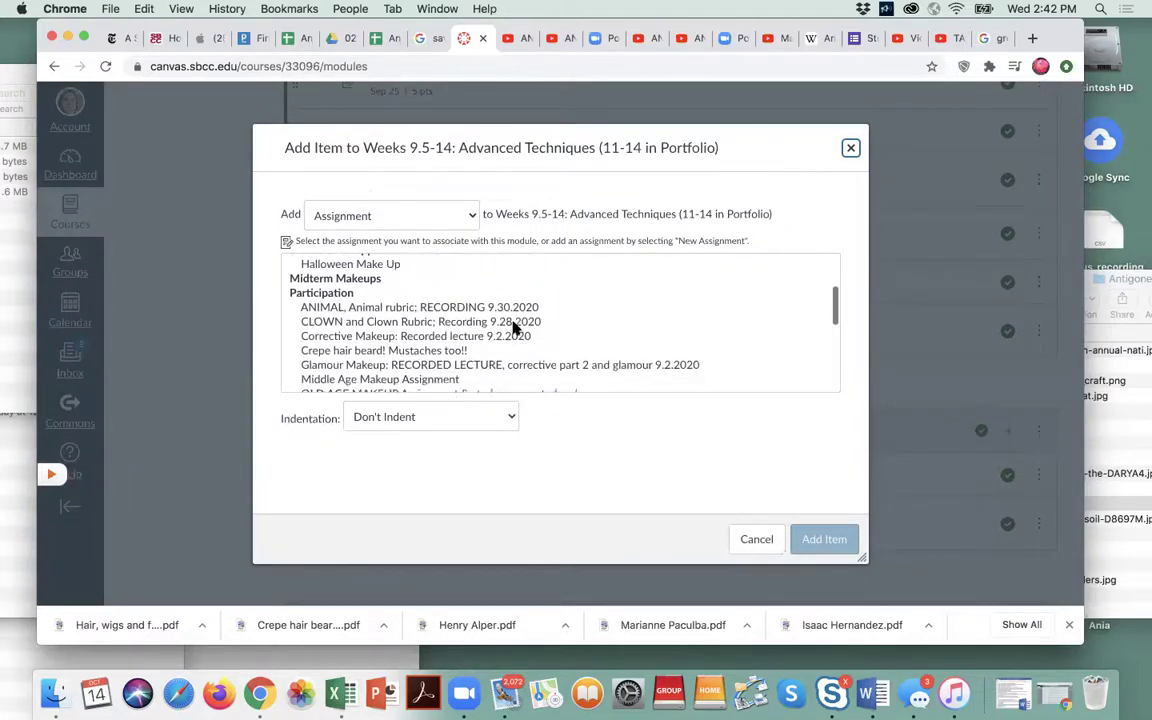
{"action": "scroll", "coordinate": [513, 328], "scroll_direction": "down", "scroll_amount": 3}
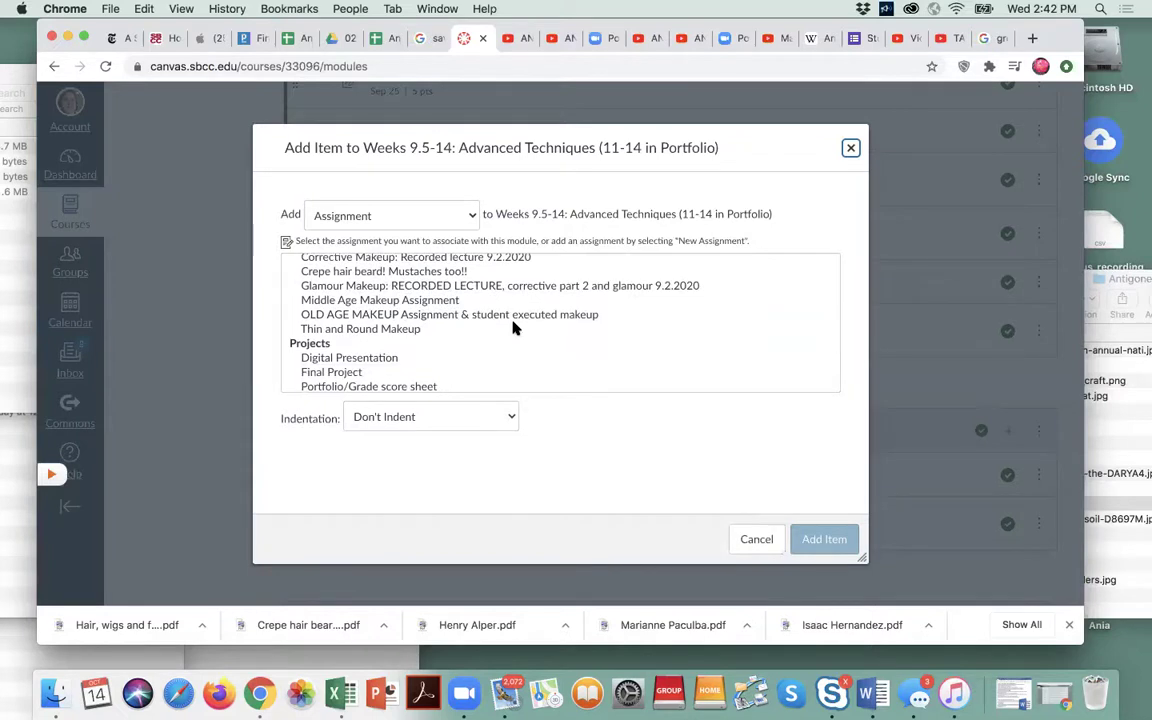
{"action": "scroll", "coordinate": [513, 328], "scroll_direction": "down", "scroll_amount": 5}
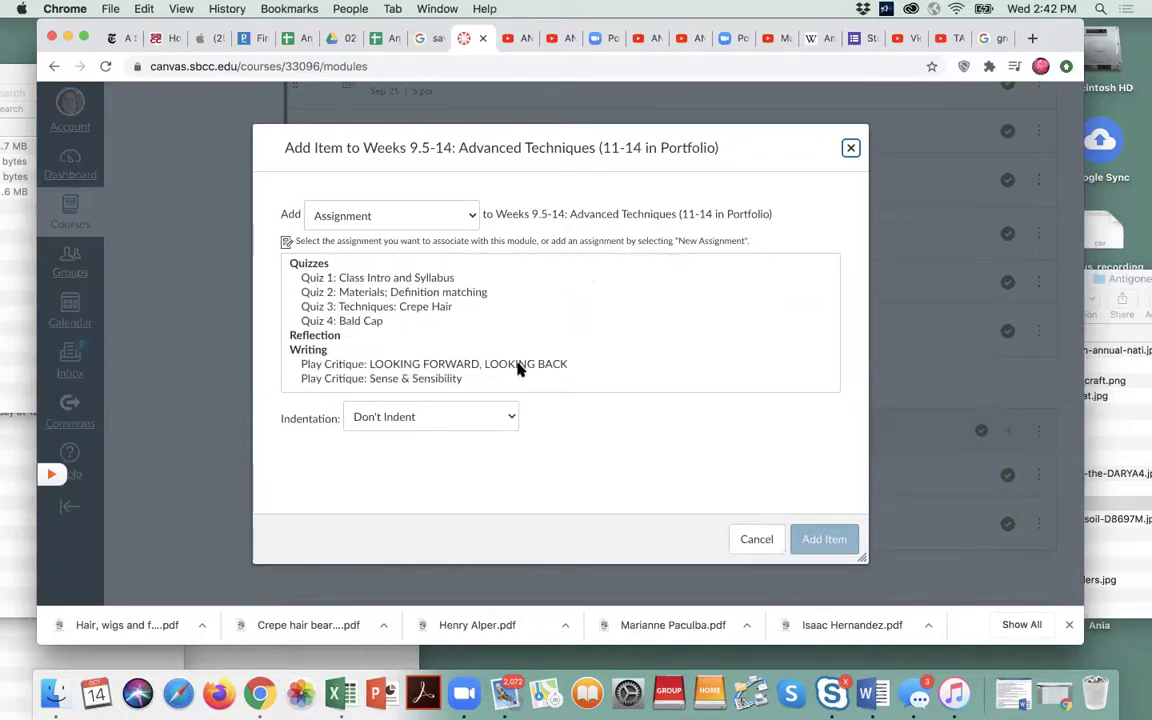
{"action": "left_click", "coordinate": [519, 366]}
{"action": "left_click", "coordinate": [824, 541]}
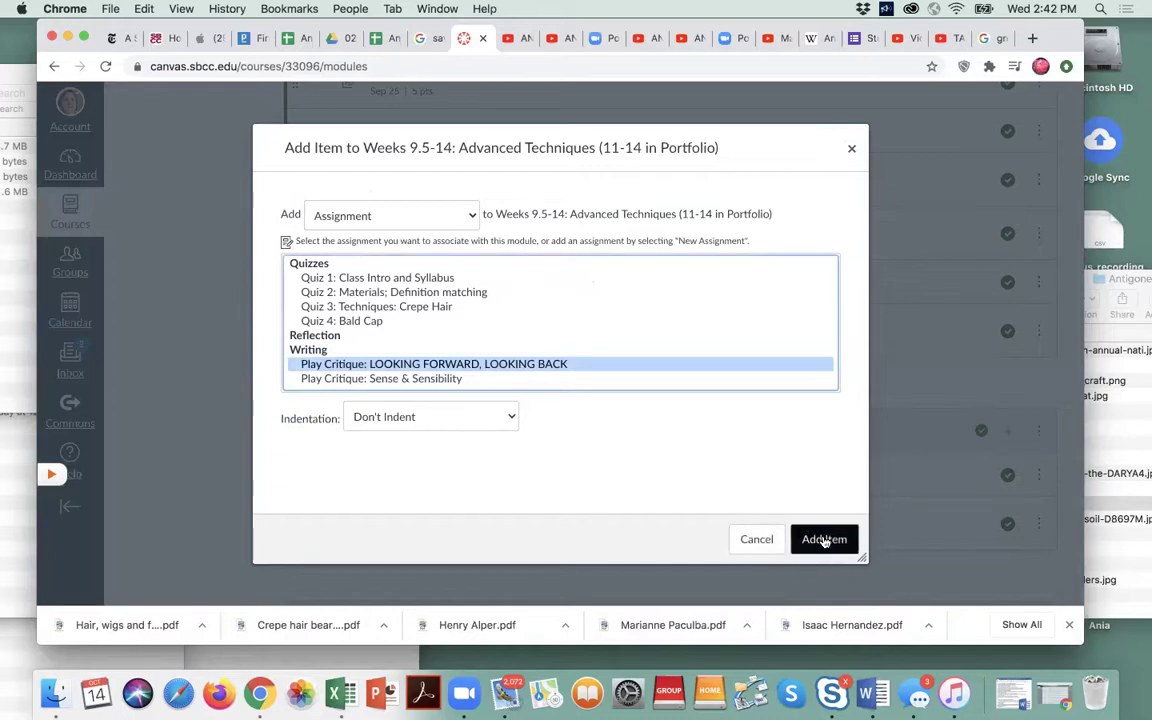
Step: Try indenting the Play Critique: LOOKING FORWARD, LOOKING BACK module item by one level, and reverse the indent
{"action": "scroll", "coordinate": [772, 542], "scroll_direction": "down", "scroll_amount": 3}
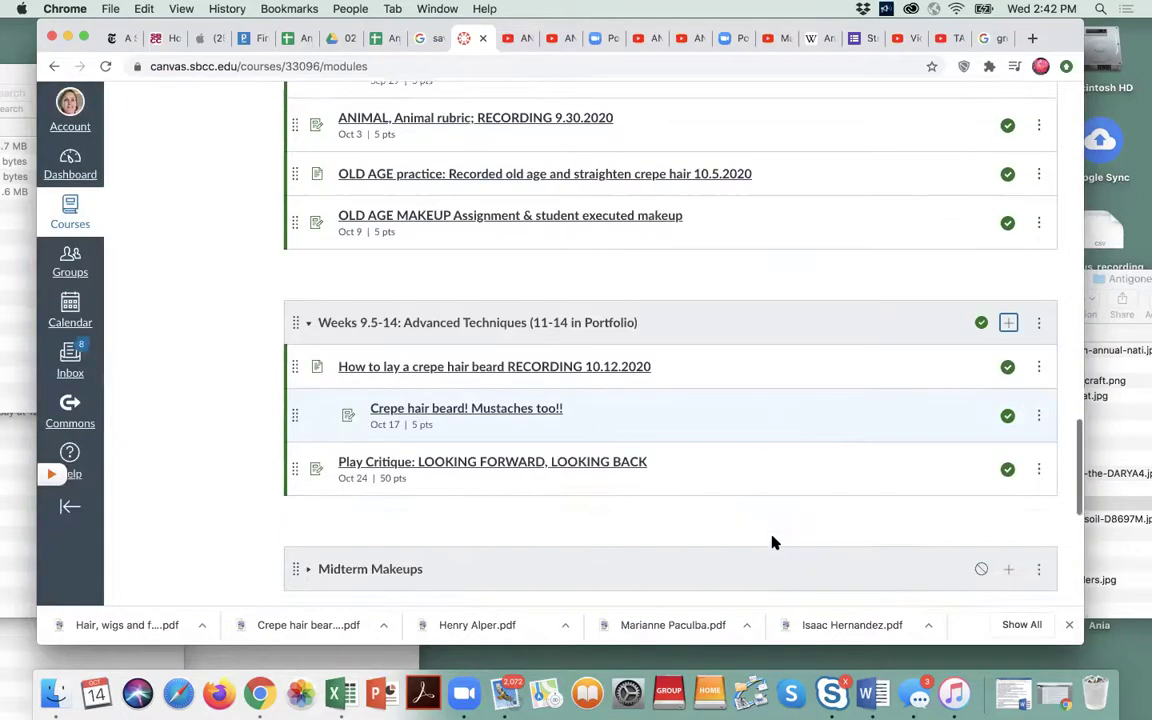
{"action": "left_click", "coordinate": [1040, 418]}
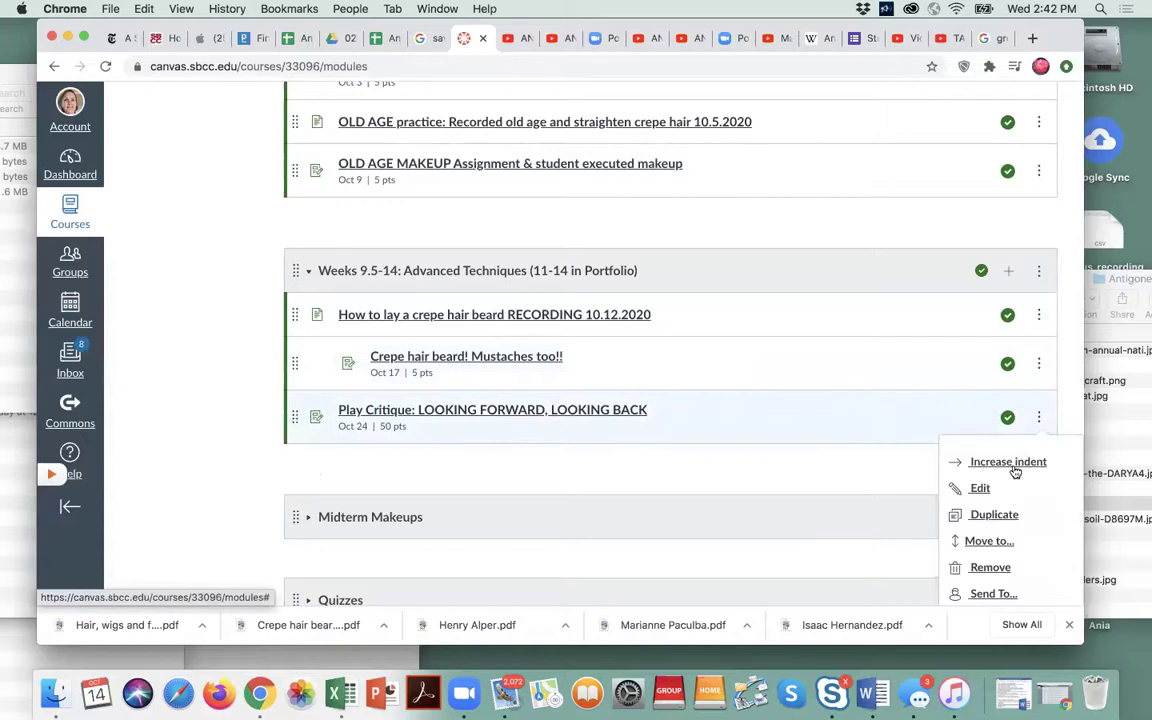
{"action": "left_click", "coordinate": [1016, 463]}
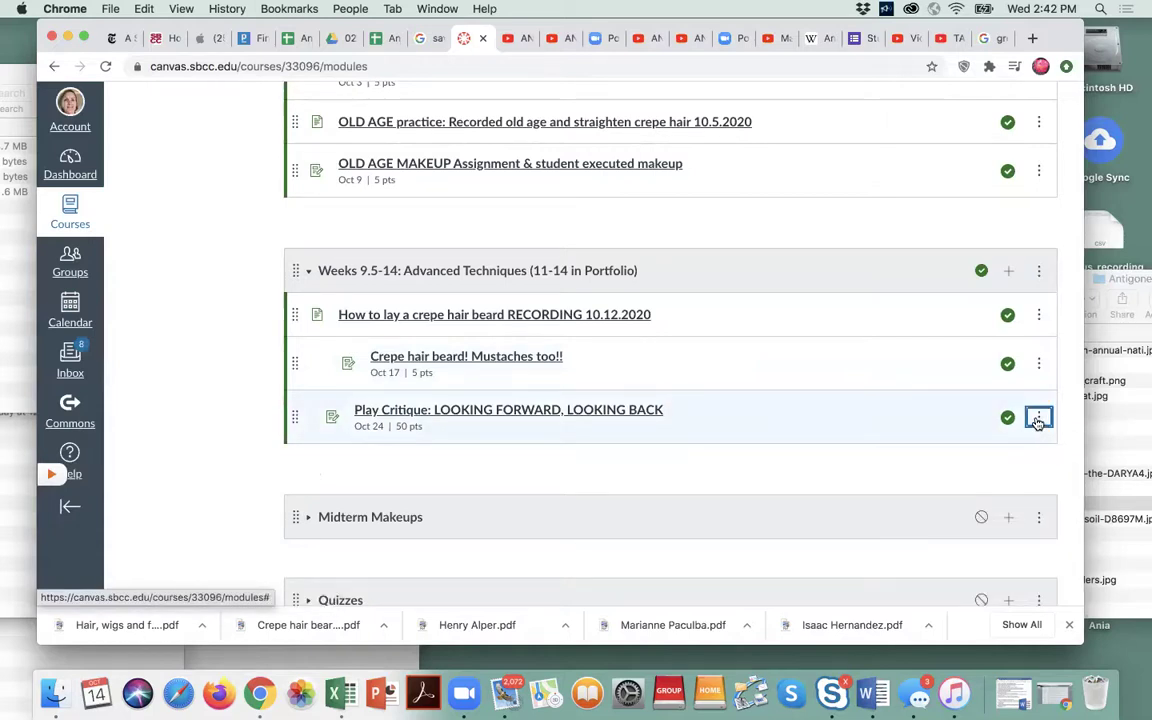
{"action": "left_click", "coordinate": [1038, 419]}
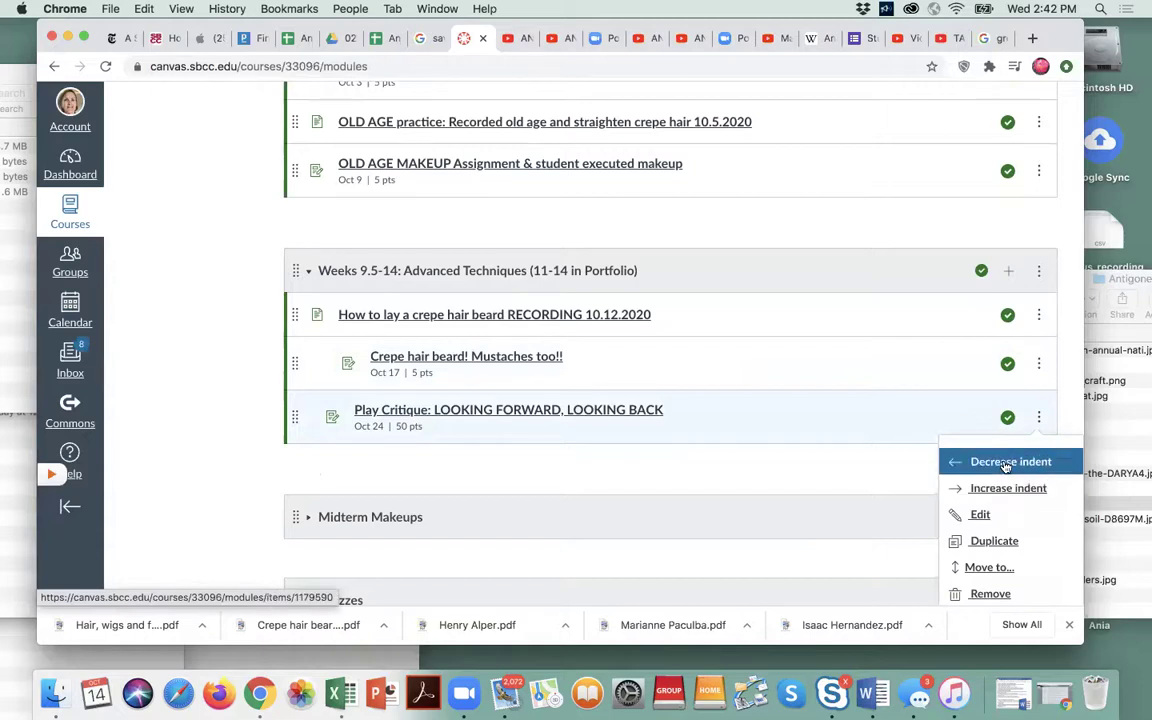
{"action": "left_click", "coordinate": [1005, 462]}
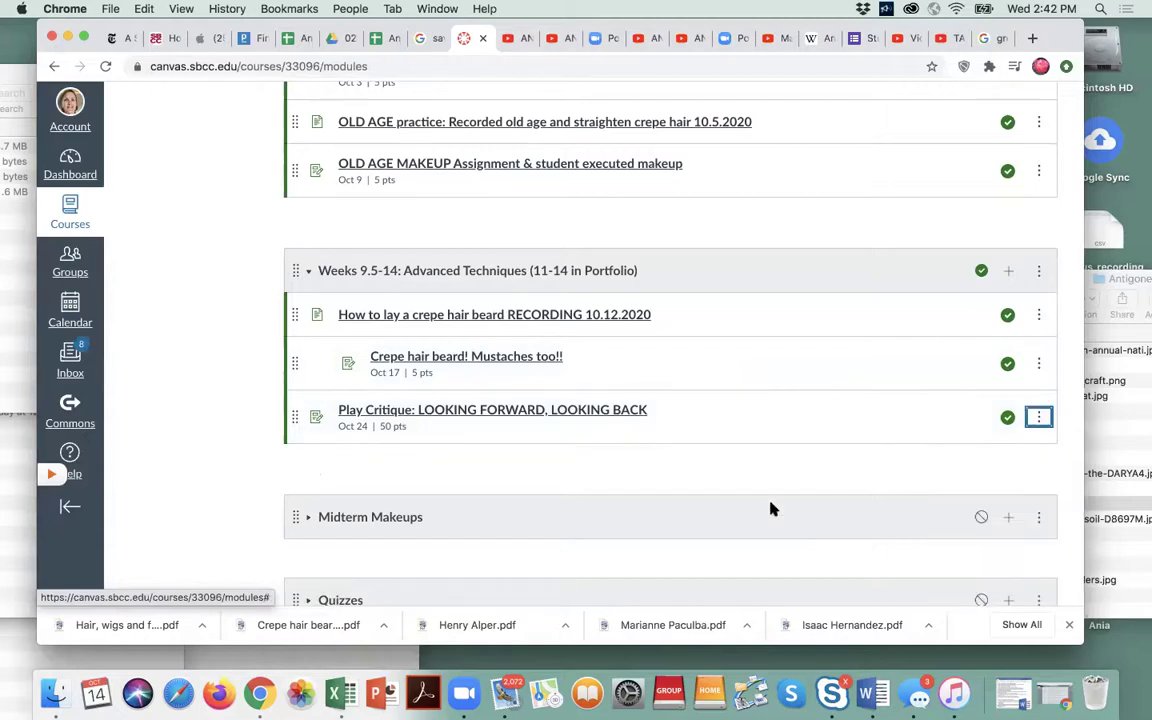
Step: Open the Play Critique: LOOKING FORWARD, LOOKING BACK assignment and read its attached TA 136 Play report revised.docx in the file preview
{"action": "left_click", "coordinate": [490, 414]}
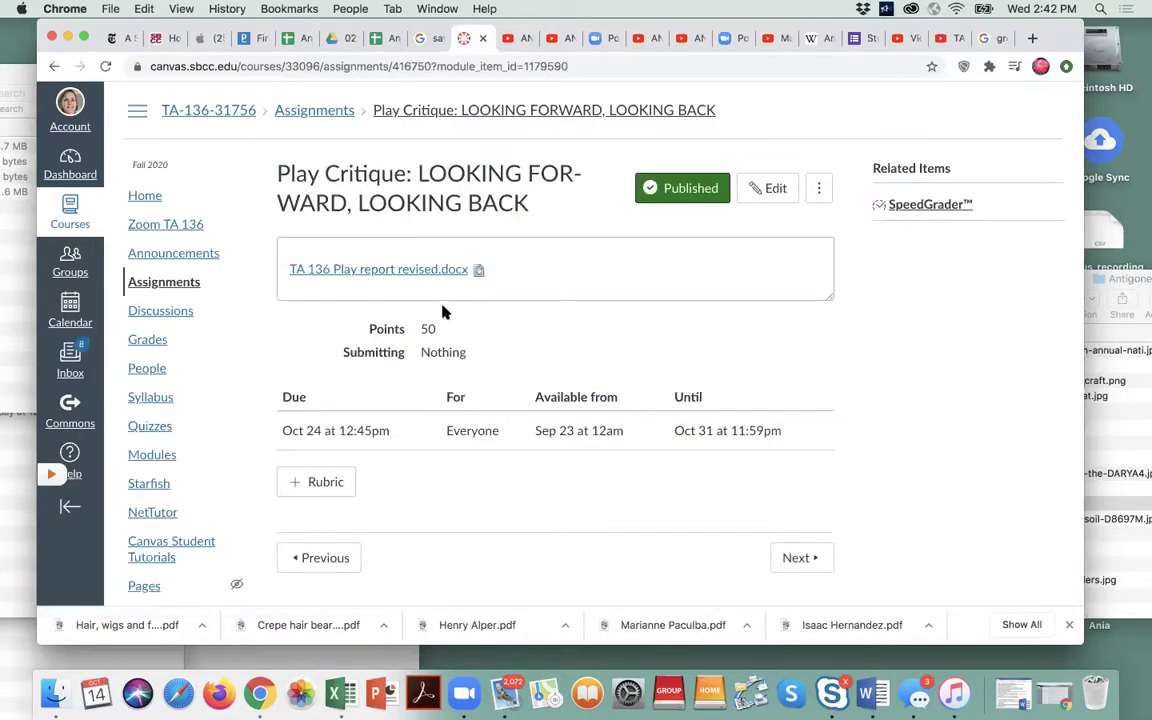
{"action": "left_click", "coordinate": [478, 272]}
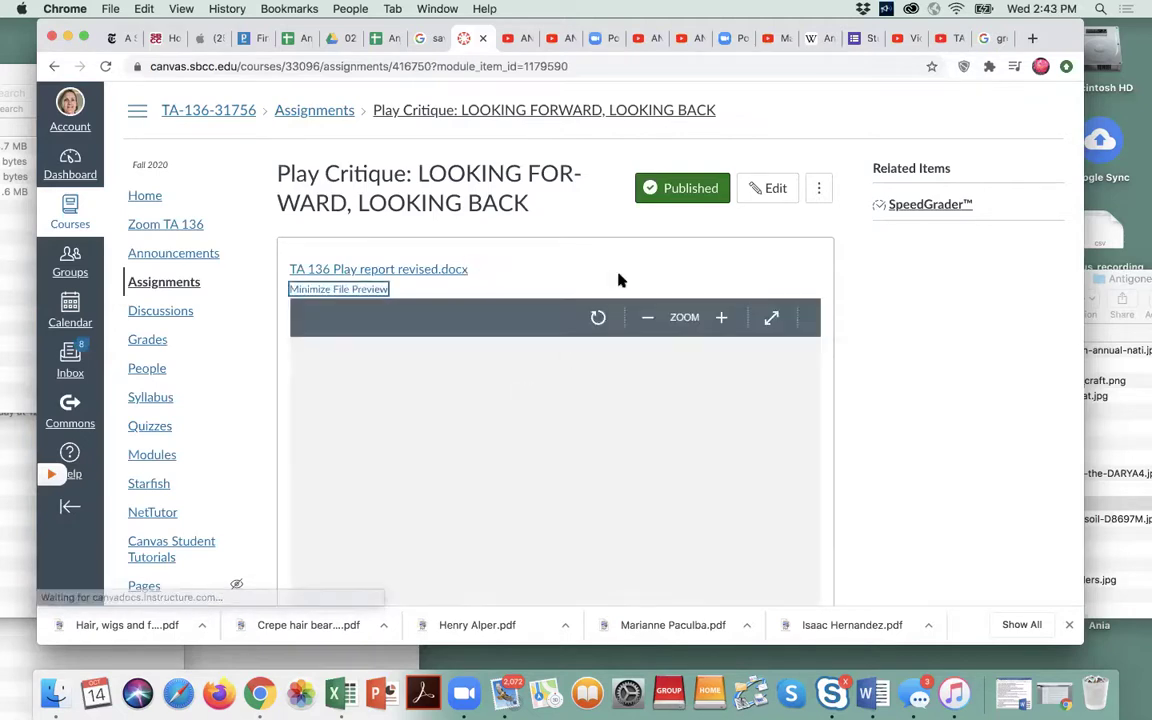
{"action": "scroll", "coordinate": [573, 270], "scroll_direction": "down", "scroll_amount": 3}
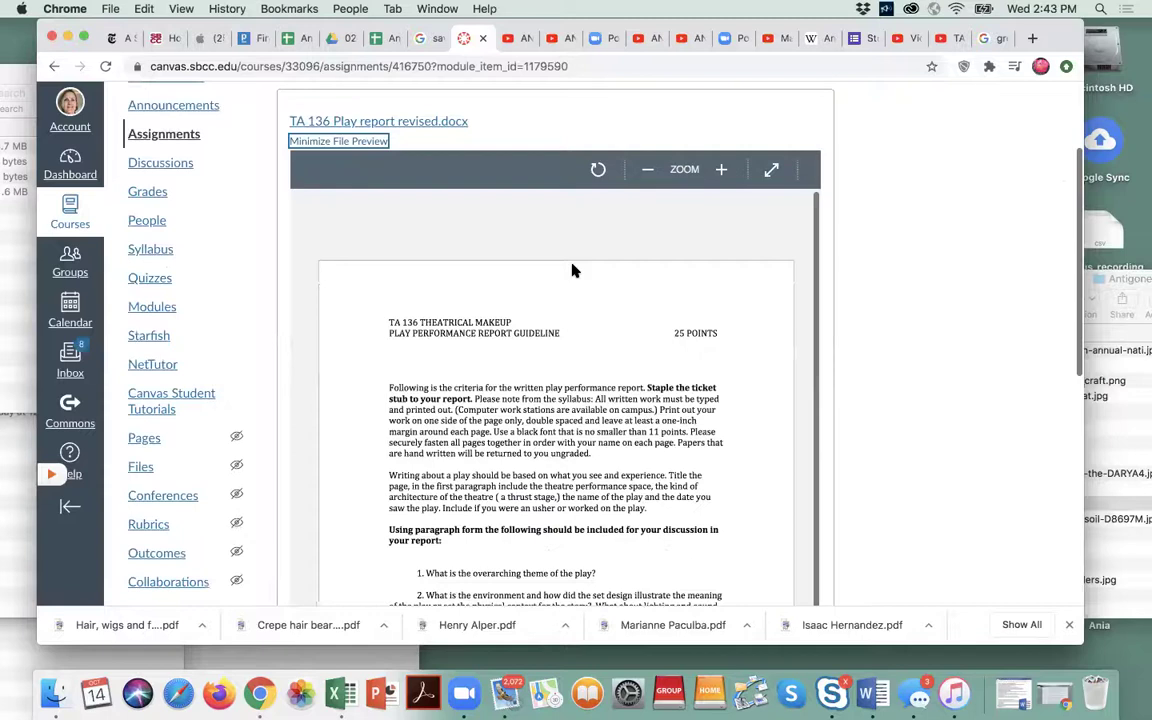
{"action": "scroll", "coordinate": [573, 270], "scroll_direction": "down", "scroll_amount": 3}
{"action": "scroll", "coordinate": [573, 270], "scroll_direction": "up", "scroll_amount": 1}
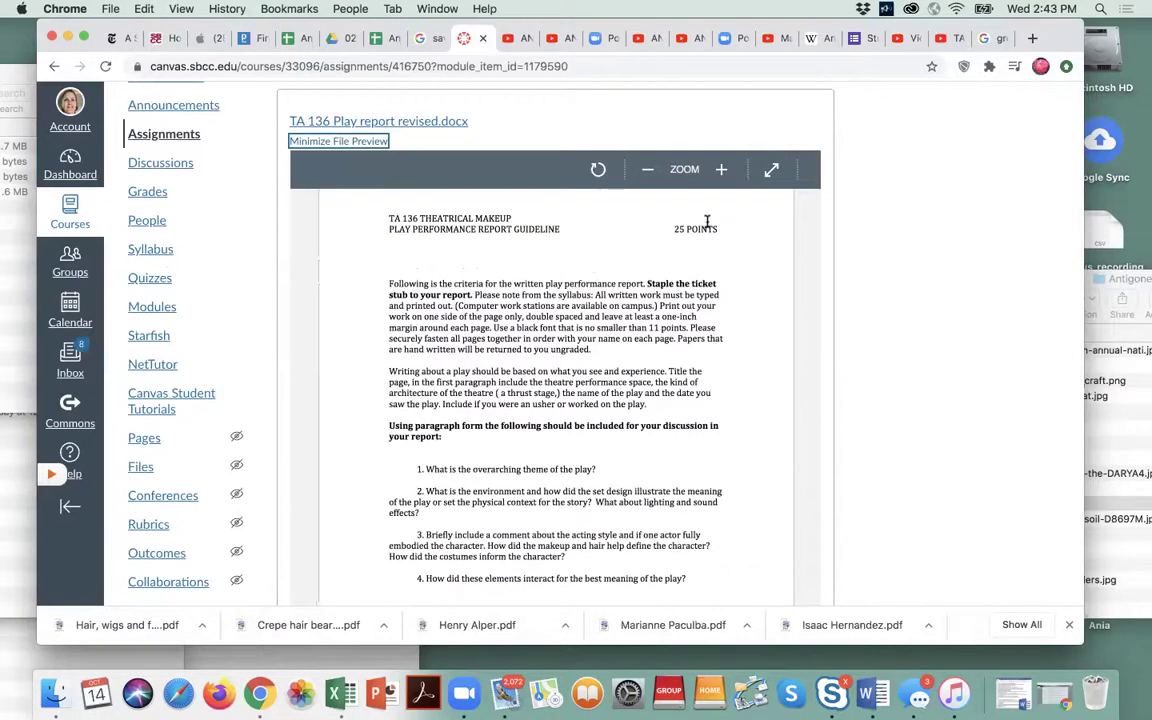
Step: Check the play critique's remaining report guidelines, points, submission type and availability dates
{"action": "scroll", "coordinate": [720, 330], "scroll_direction": "down", "scroll_amount": 1}
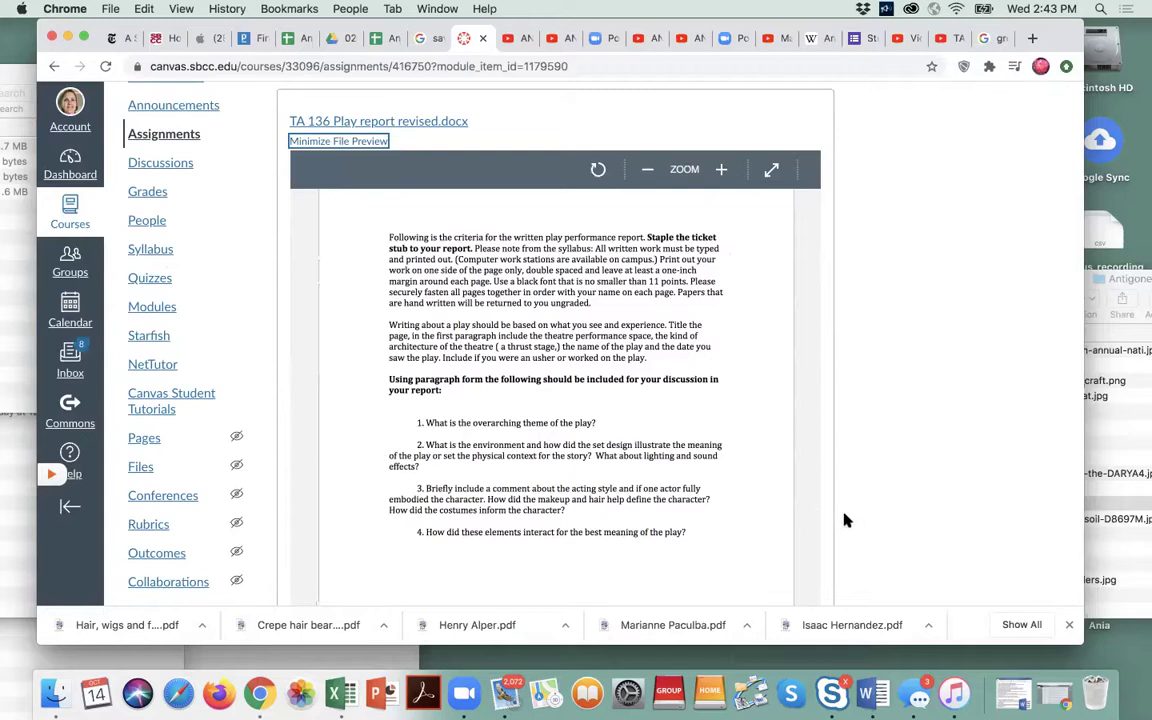
{"action": "scroll", "coordinate": [846, 519], "scroll_direction": "down", "scroll_amount": 10}
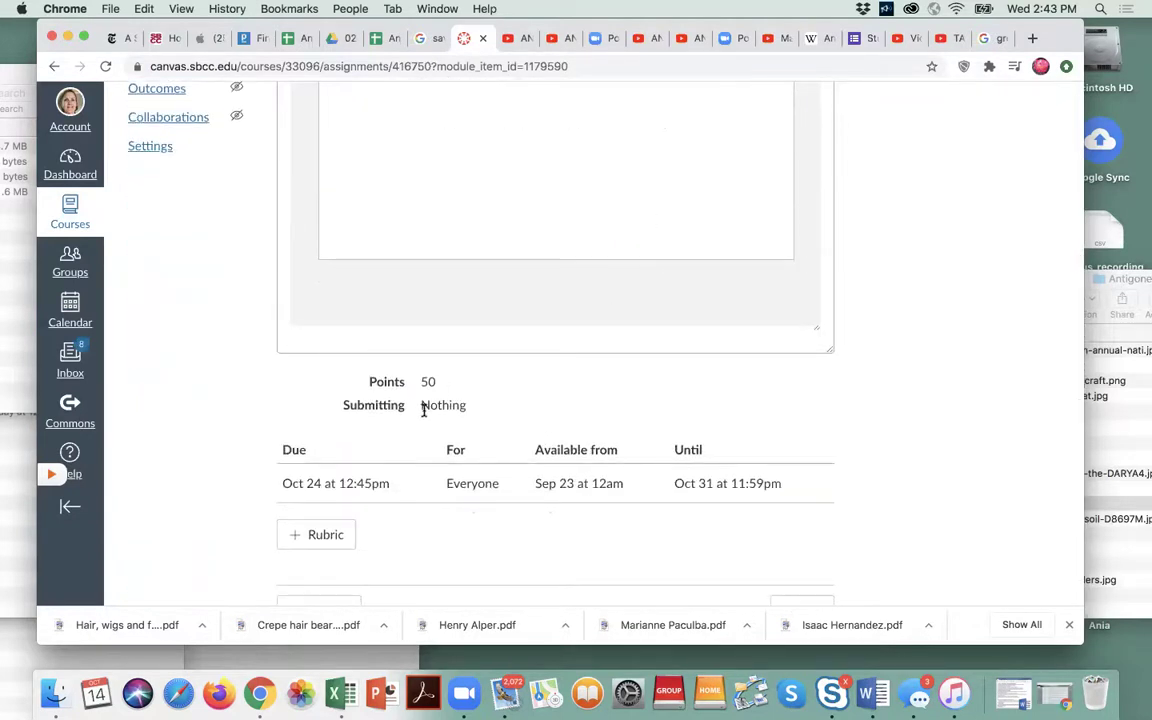
{"action": "scroll", "coordinate": [579, 453], "scroll_direction": "down", "scroll_amount": 2}
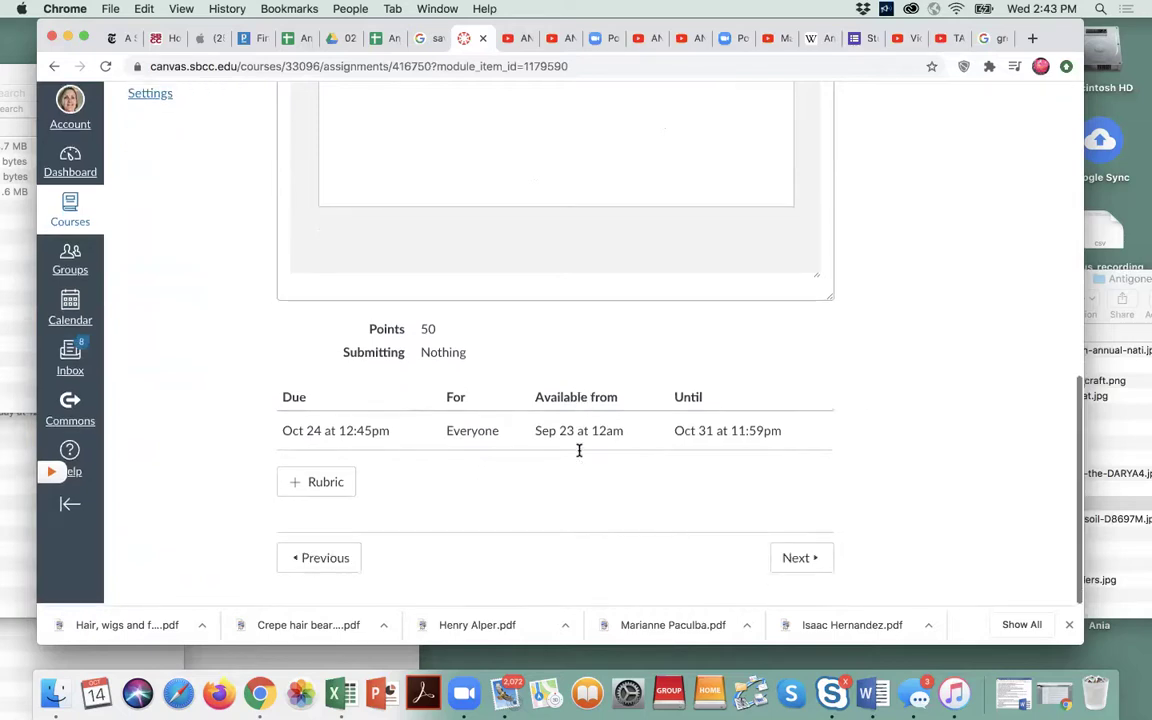
{"action": "scroll", "coordinate": [619, 496], "scroll_direction": "up", "scroll_amount": 10}
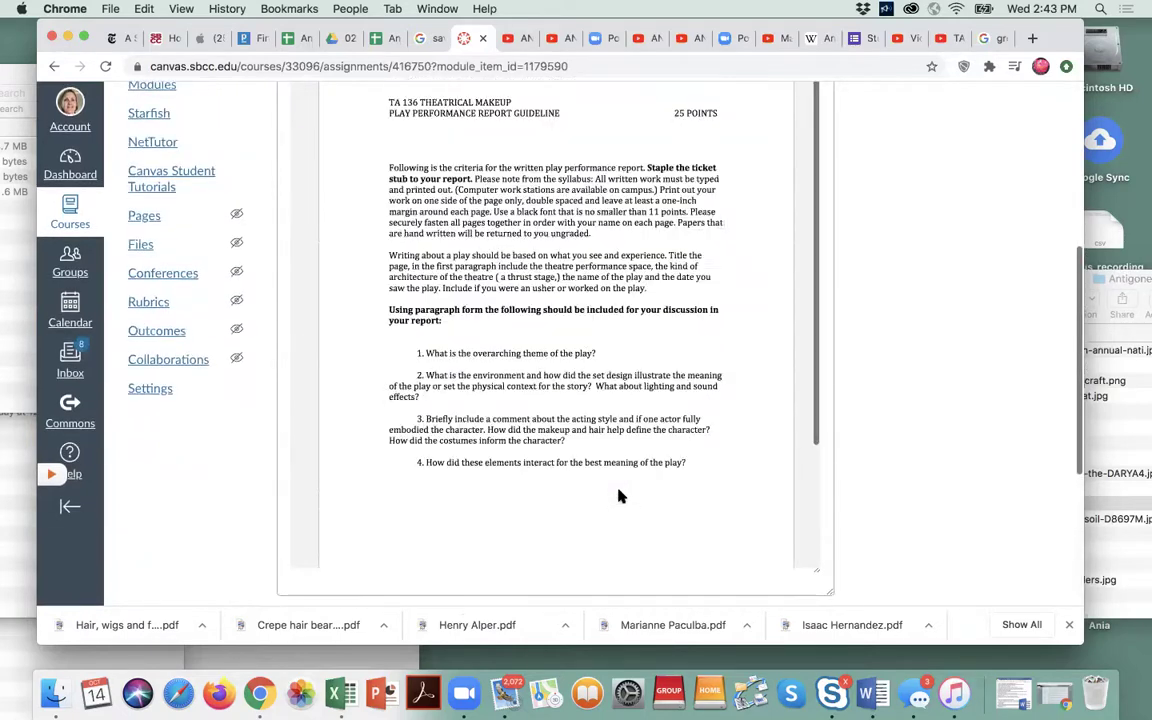
{"action": "scroll", "coordinate": [964, 309], "scroll_direction": "up", "scroll_amount": 3}
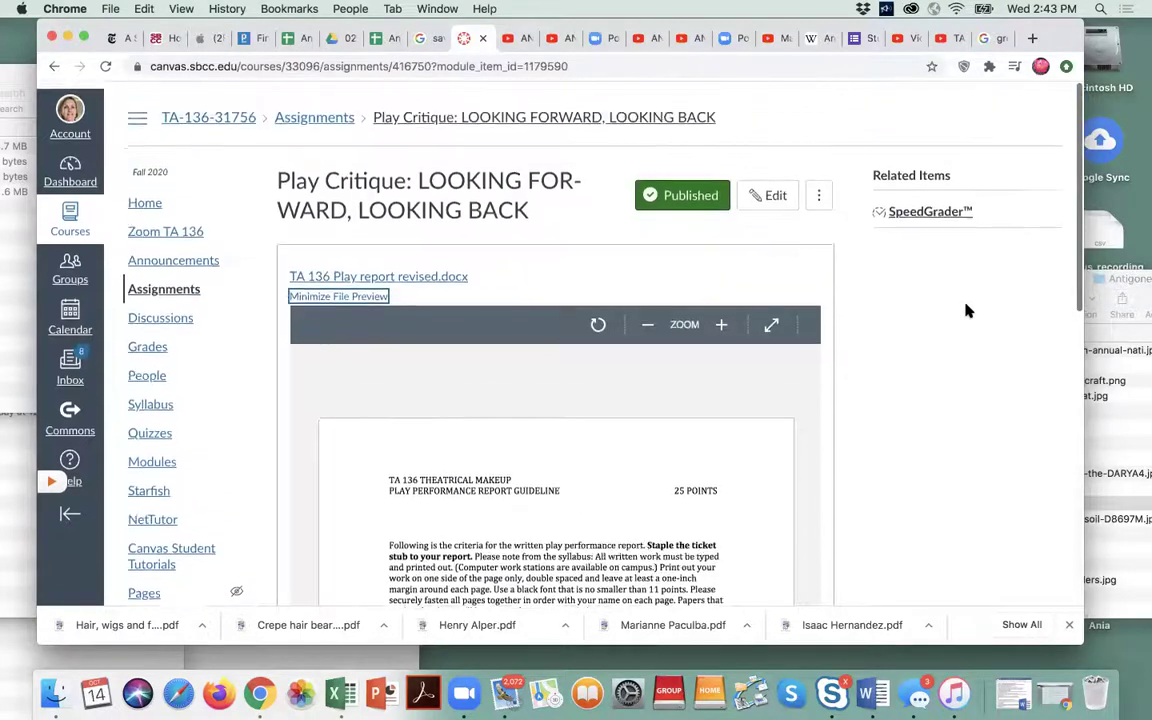
Step: Edit the play critique assignment to accept Online submissions with File Uploads as the entry option
{"action": "left_click", "coordinate": [774, 190]}
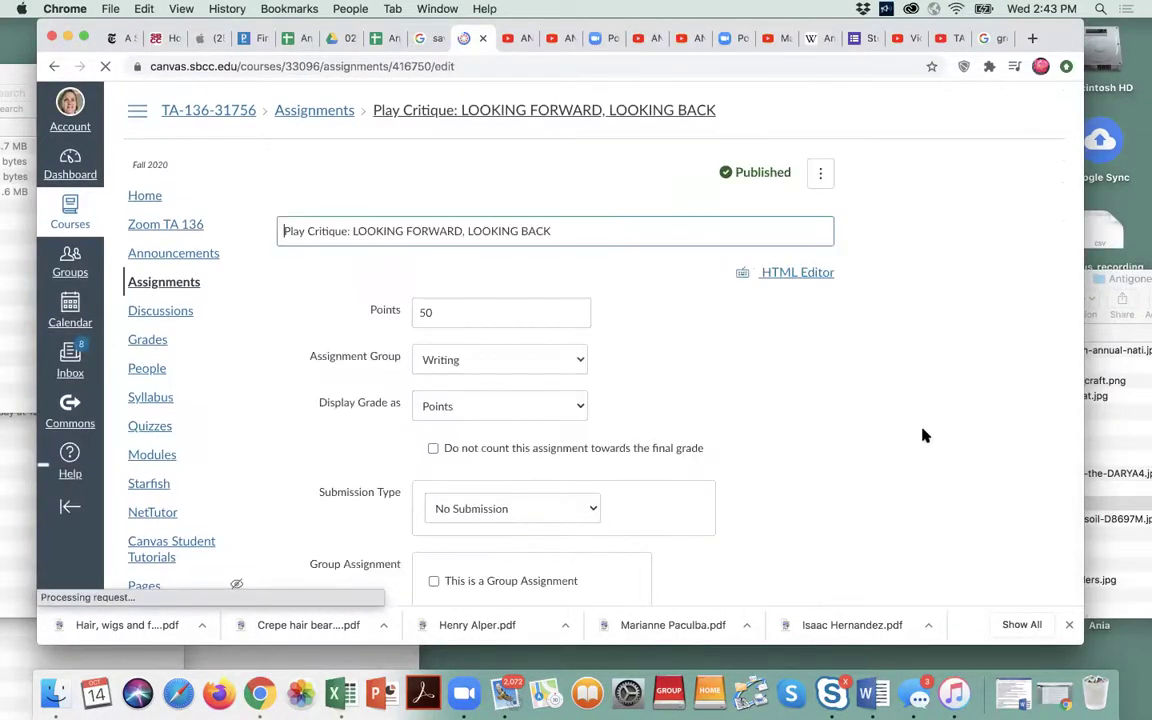
{"action": "scroll", "coordinate": [925, 436], "scroll_direction": "down", "scroll_amount": 10}
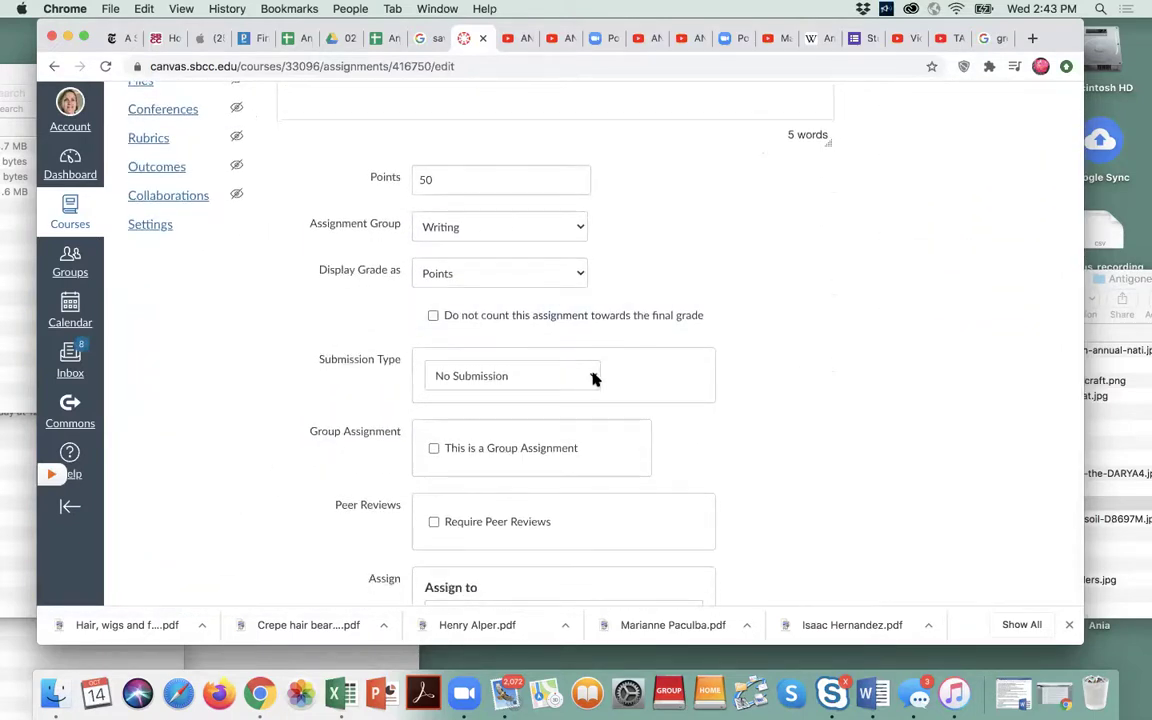
{"action": "left_click", "coordinate": [592, 377]}
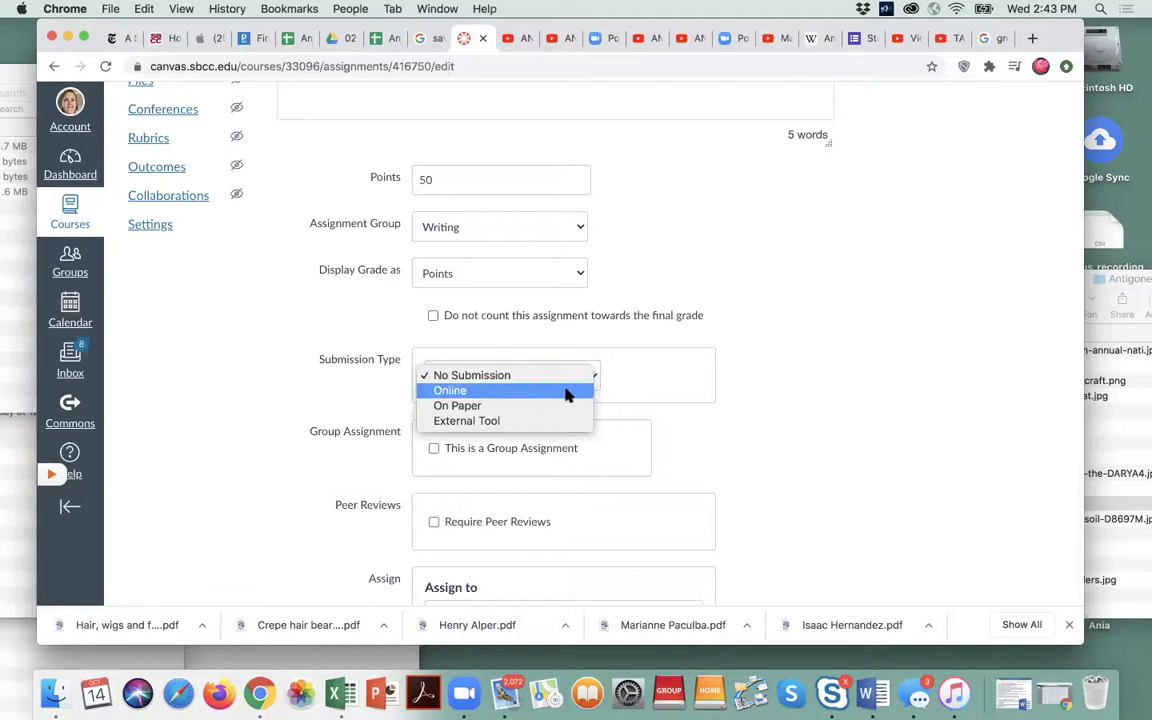
{"action": "left_click", "coordinate": [566, 392]}
{"action": "left_click", "coordinate": [434, 540]}
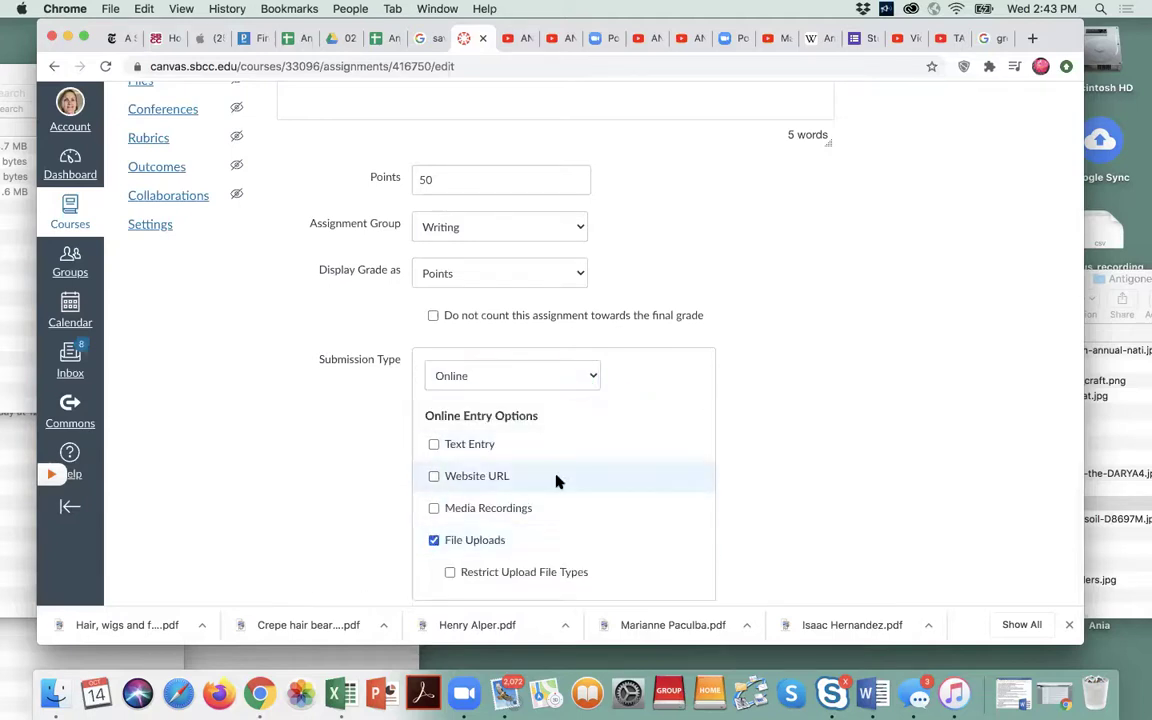
Step: Restrict the upload file types to doc,docx,pdf and save the assignment
{"action": "scroll", "coordinate": [850, 477], "scroll_direction": "down", "scroll_amount": 5}
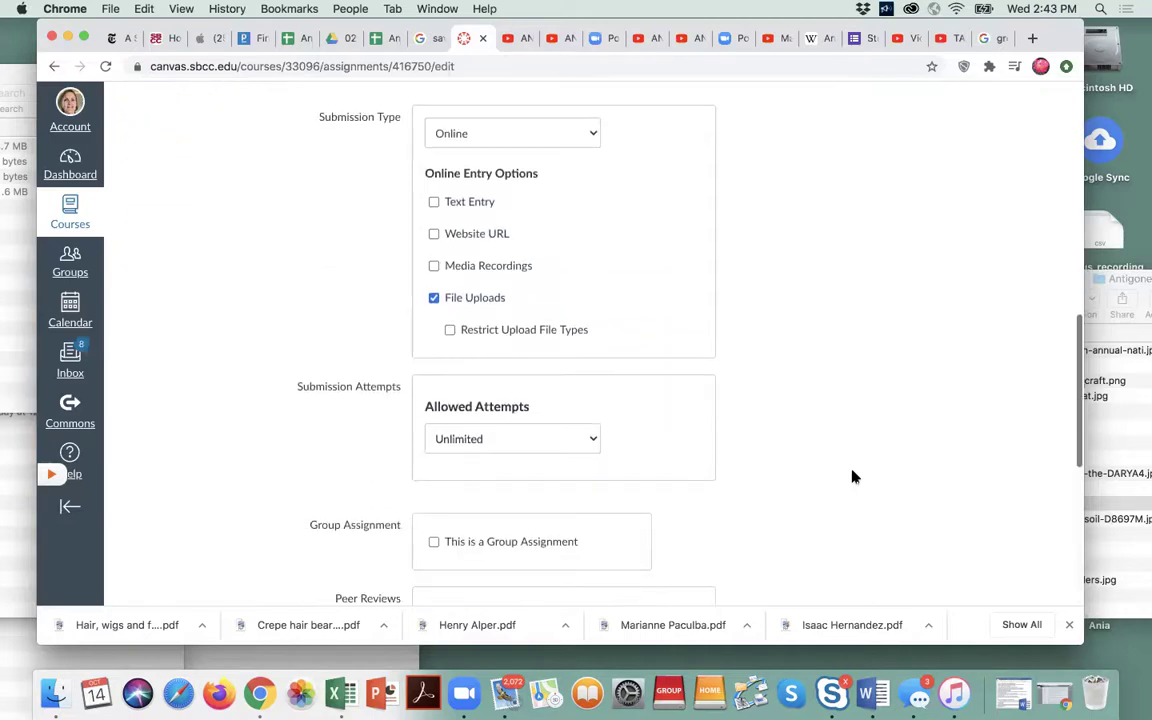
{"action": "left_click", "coordinate": [451, 331]}
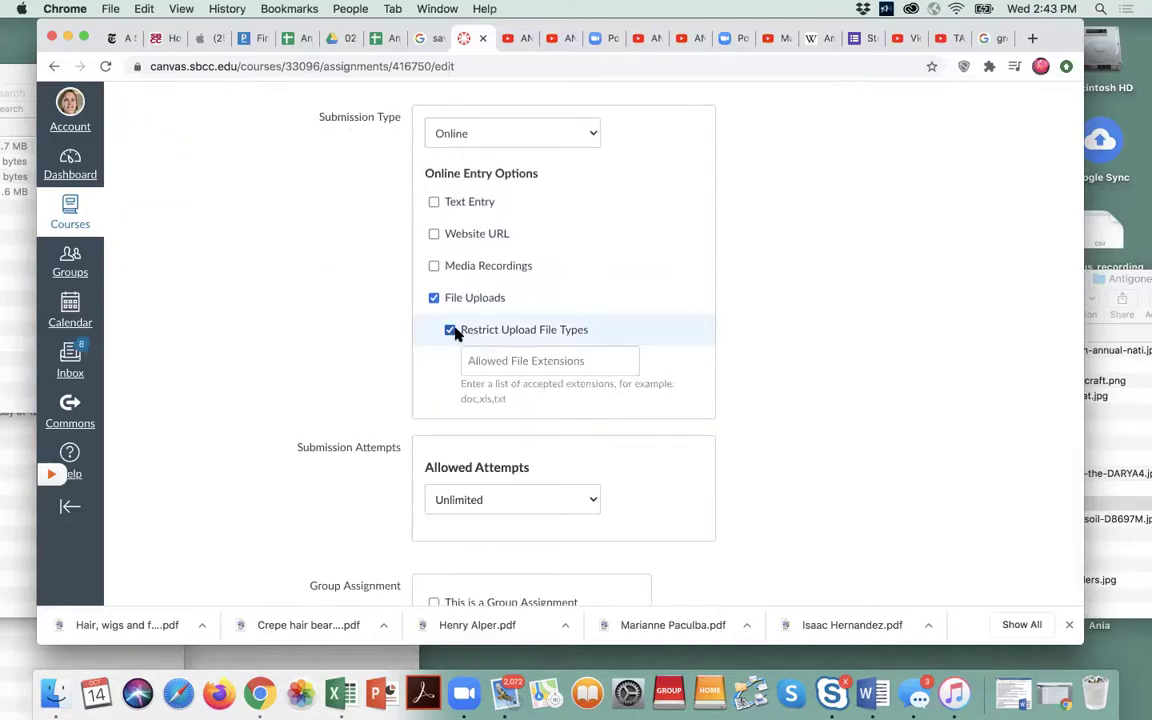
{"action": "left_click", "coordinate": [476, 361]}
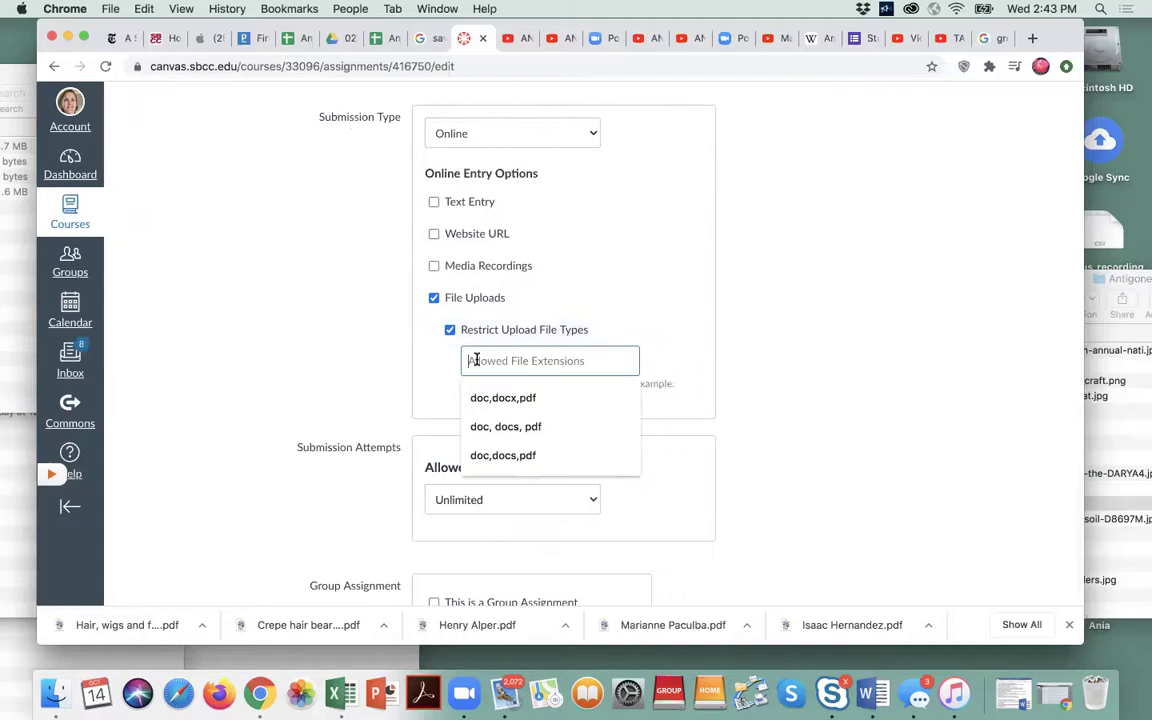
{"action": "left_click", "coordinate": [500, 399]}
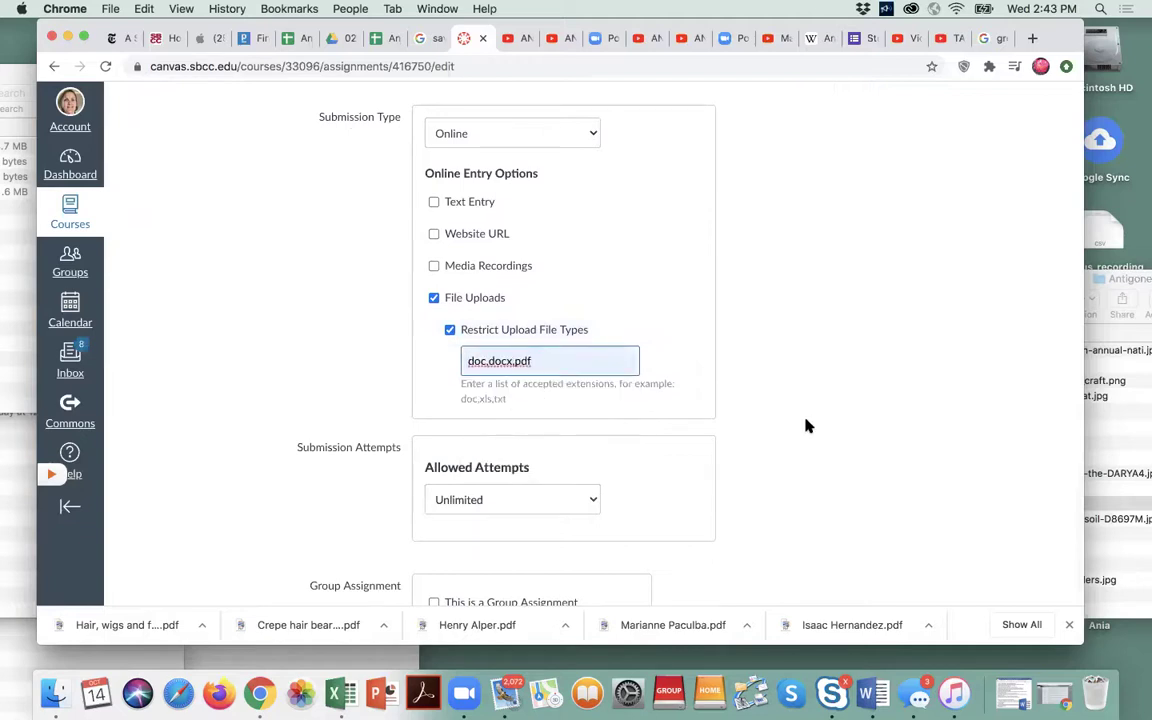
{"action": "scroll", "coordinate": [805, 424], "scroll_direction": "down", "scroll_amount": 5}
{"action": "scroll", "coordinate": [805, 424], "scroll_direction": "down", "scroll_amount": 2}
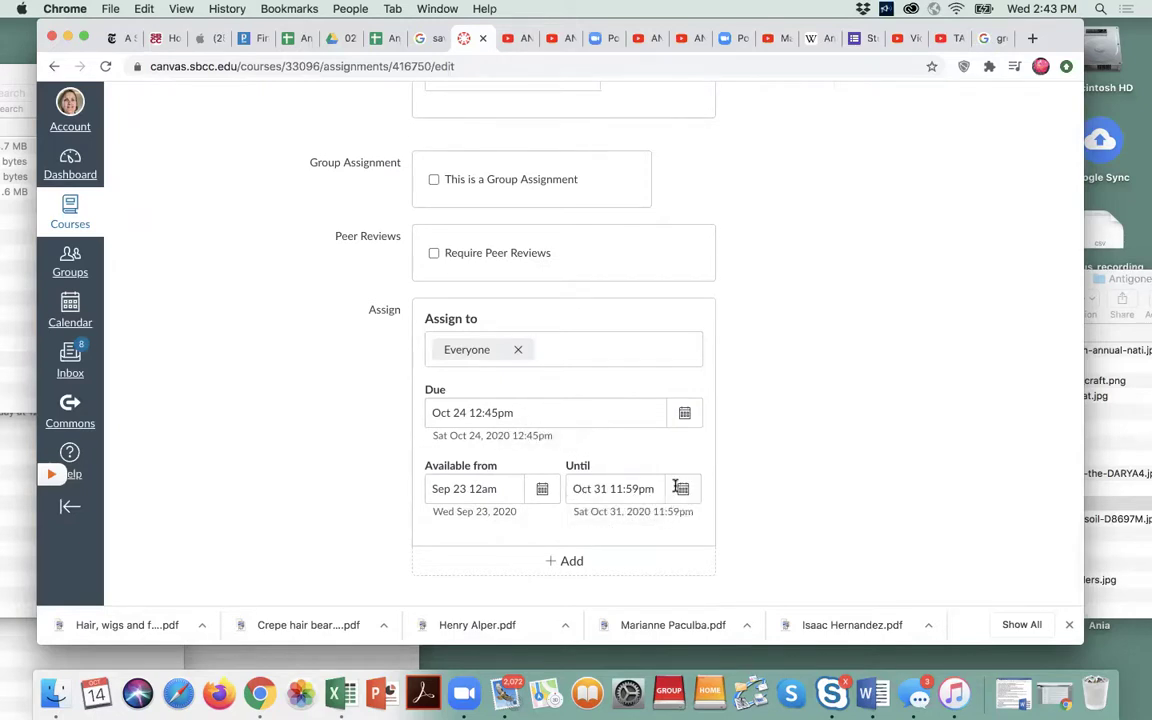
{"action": "scroll", "coordinate": [807, 527], "scroll_direction": "down", "scroll_amount": 2}
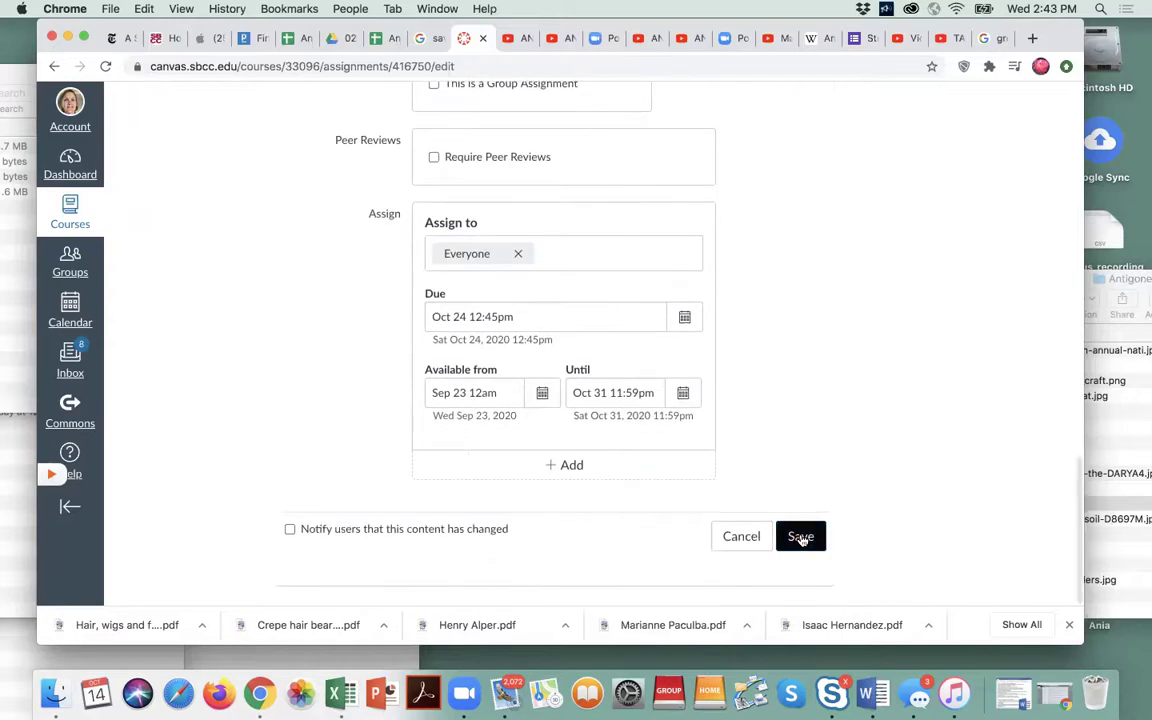
{"action": "left_click", "coordinate": [801, 537]}
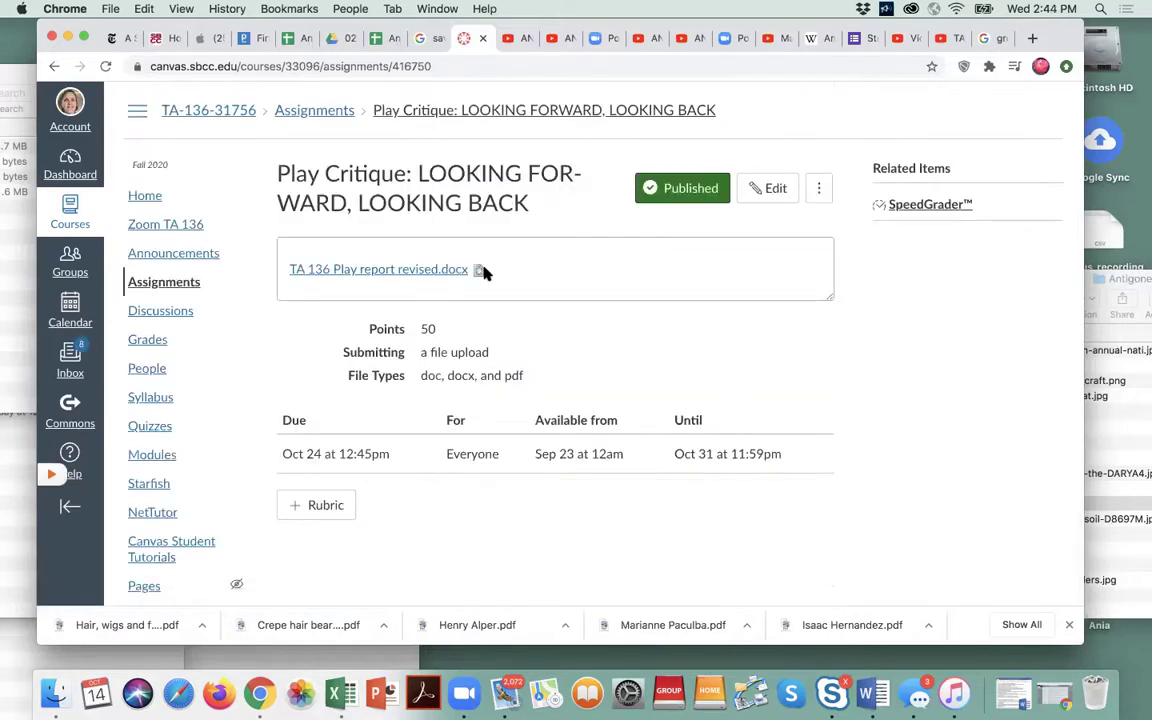
Step: Preview the attached TA 136 Play report revised.docx and read through the report criteria and the four discussion questions
{"action": "left_click", "coordinate": [478, 271]}
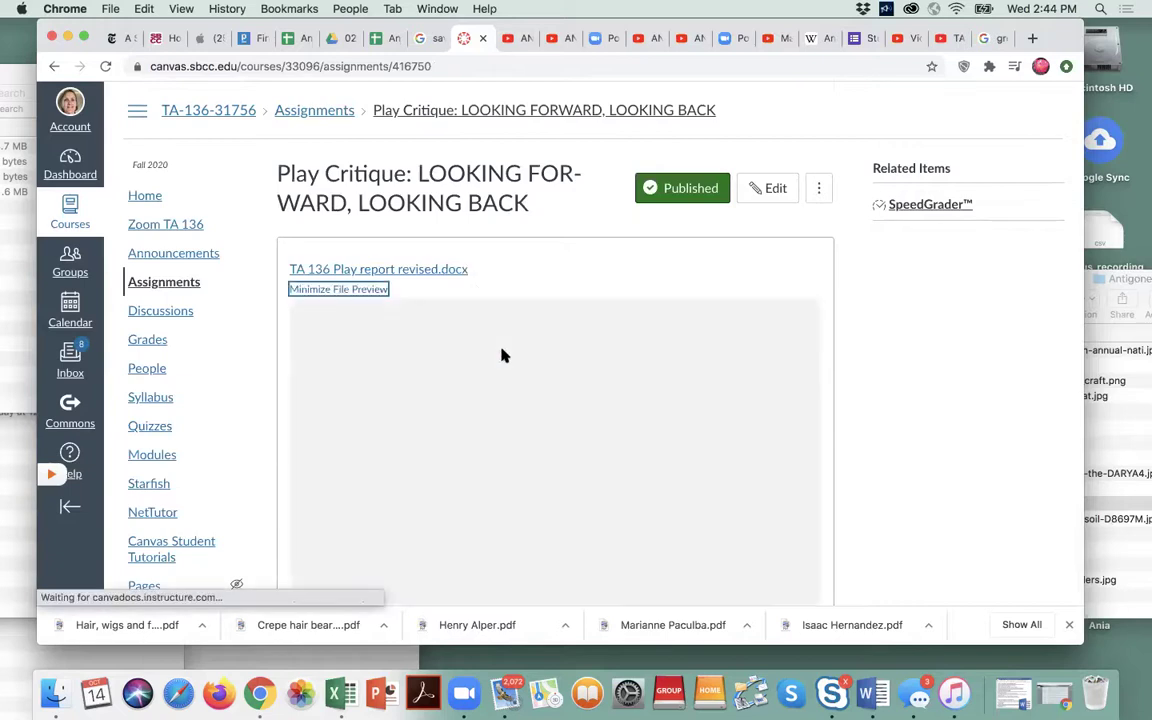
{"action": "scroll", "coordinate": [503, 355], "scroll_direction": "down", "scroll_amount": 3}
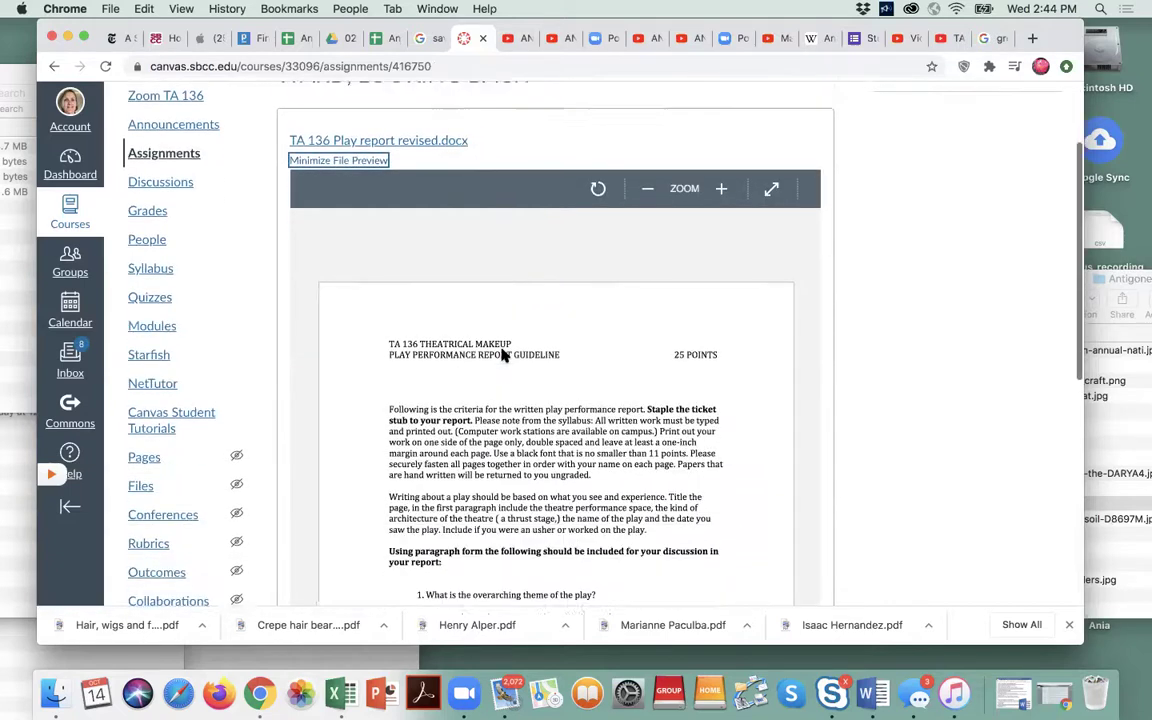
{"action": "scroll", "coordinate": [503, 355], "scroll_direction": "down", "scroll_amount": 1}
{"action": "scroll", "coordinate": [378, 388], "scroll_direction": "down", "scroll_amount": 2}
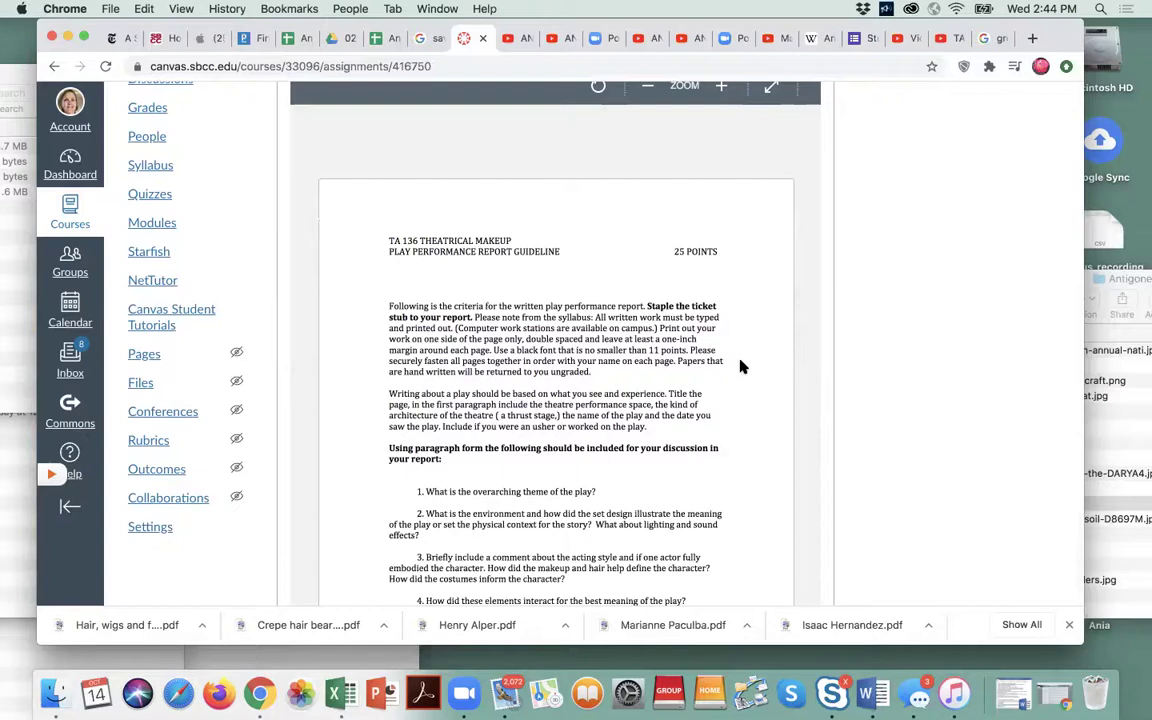
{"action": "scroll", "coordinate": [740, 367], "scroll_direction": "down", "scroll_amount": 3}
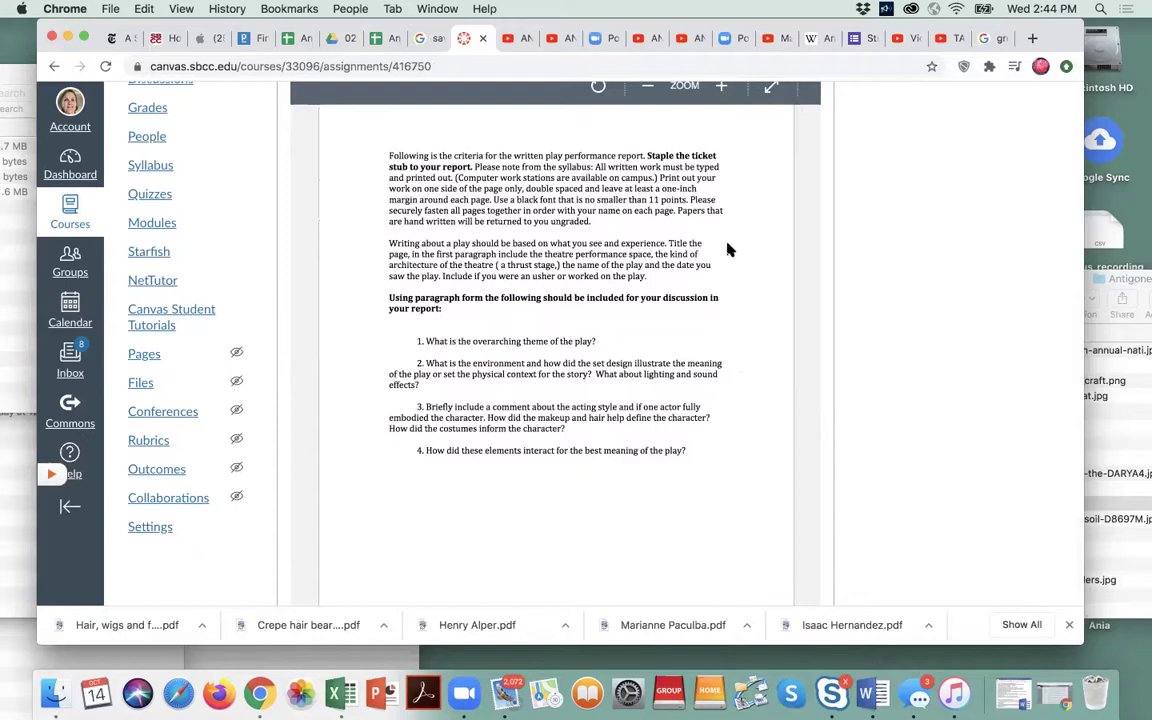
{"action": "scroll", "coordinate": [519, 139], "scroll_direction": "up", "scroll_amount": 6}
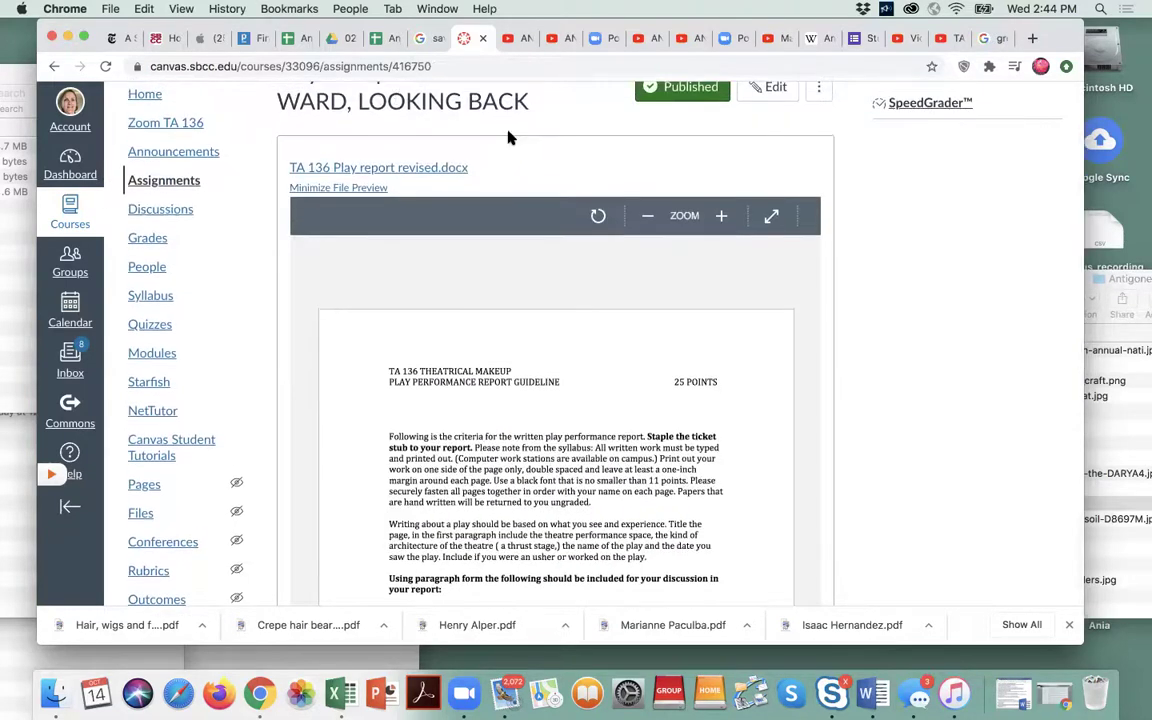
{"action": "scroll", "coordinate": [711, 324], "scroll_direction": "down", "scroll_amount": 3}
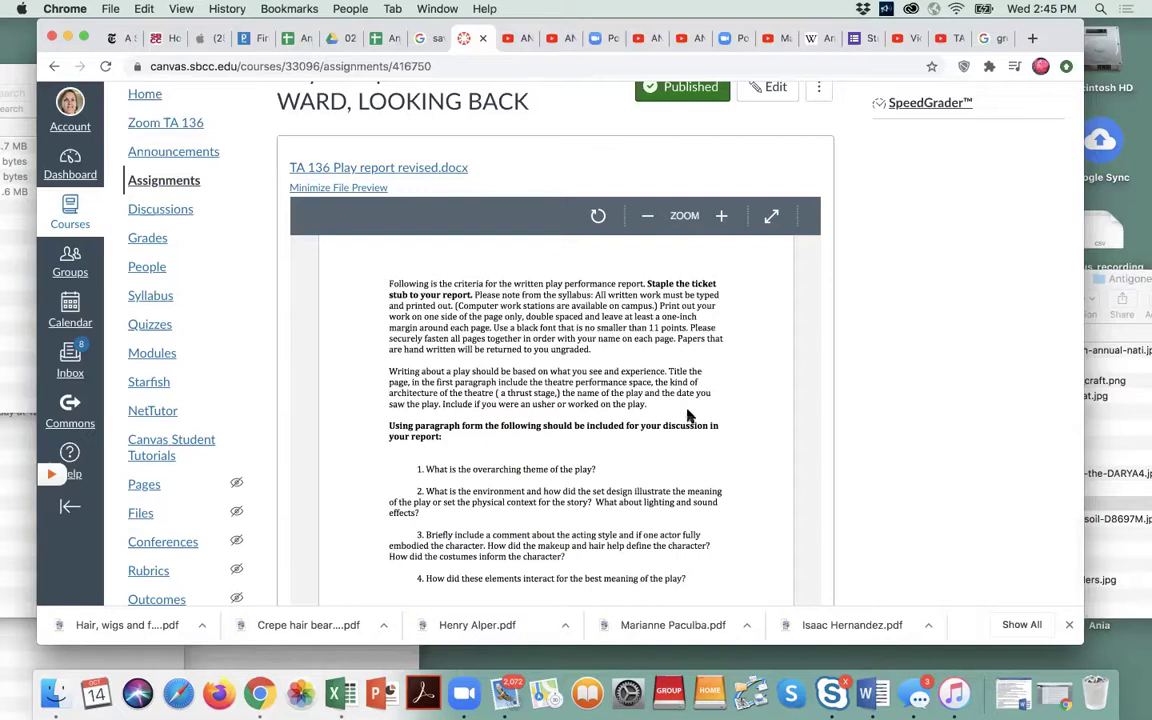
{"action": "scroll", "coordinate": [670, 410], "scroll_direction": "down", "scroll_amount": 2}
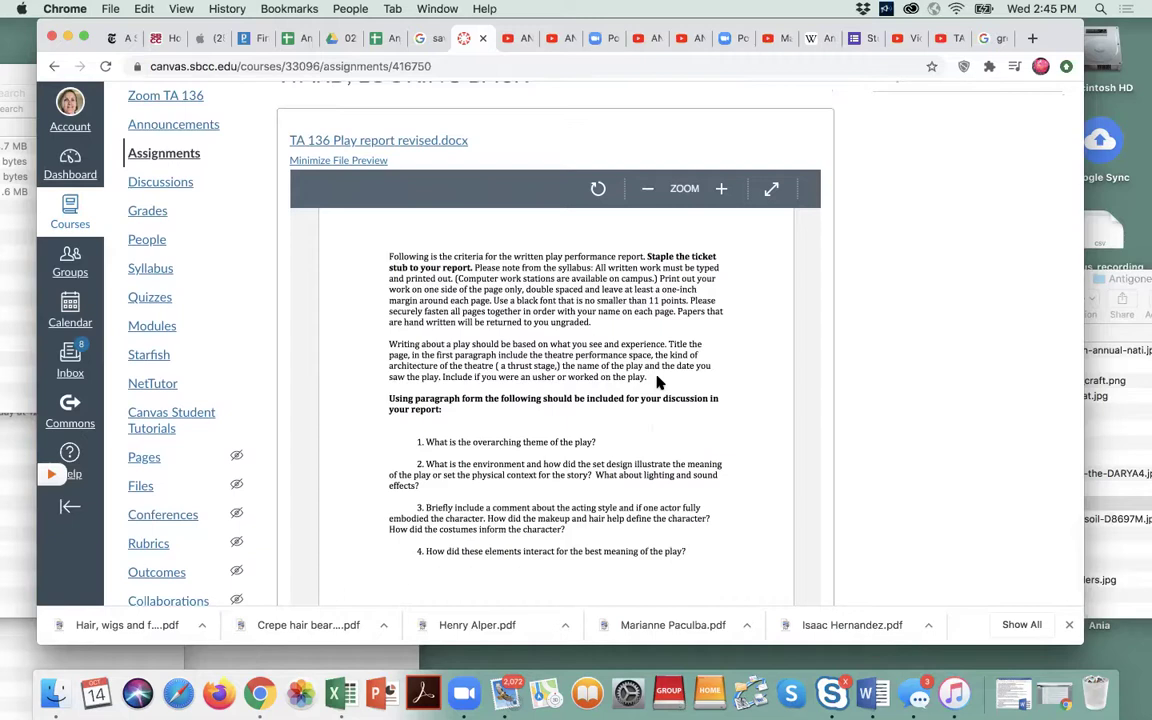
{"action": "scroll", "coordinate": [670, 383], "scroll_direction": "down", "scroll_amount": 5}
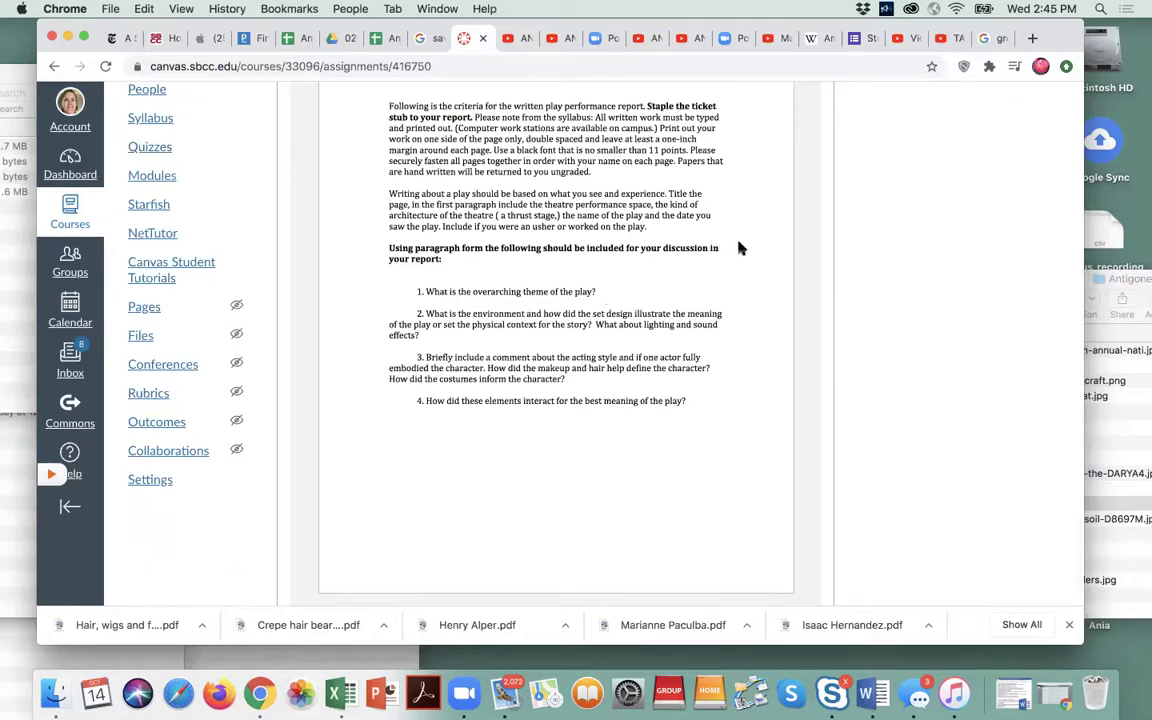
{"action": "scroll", "coordinate": [739, 248], "scroll_direction": "up", "scroll_amount": 3}
{"action": "scroll", "coordinate": [739, 248], "scroll_direction": "down", "scroll_amount": 2}
{"action": "scroll", "coordinate": [776, 226], "scroll_direction": "up", "scroll_amount": 3}
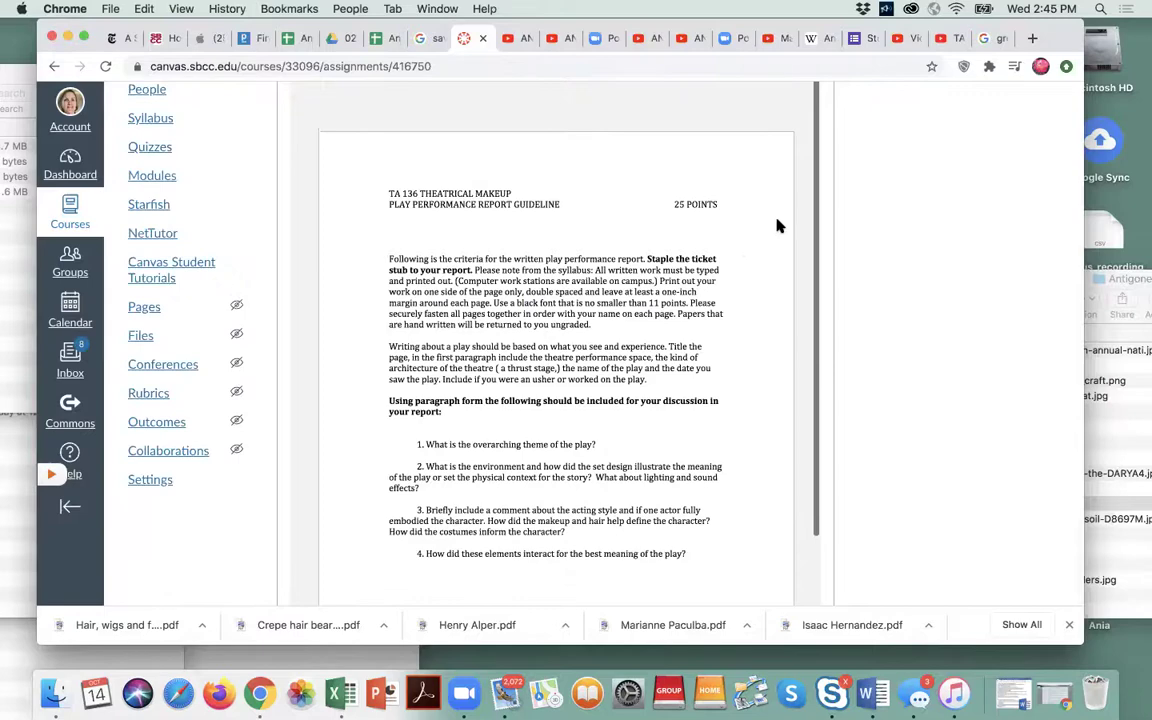
Step: Review the saved assignment's points, submission method, allowed file types and due and availability dates
{"action": "scroll", "coordinate": [896, 211], "scroll_direction": "up", "scroll_amount": 5}
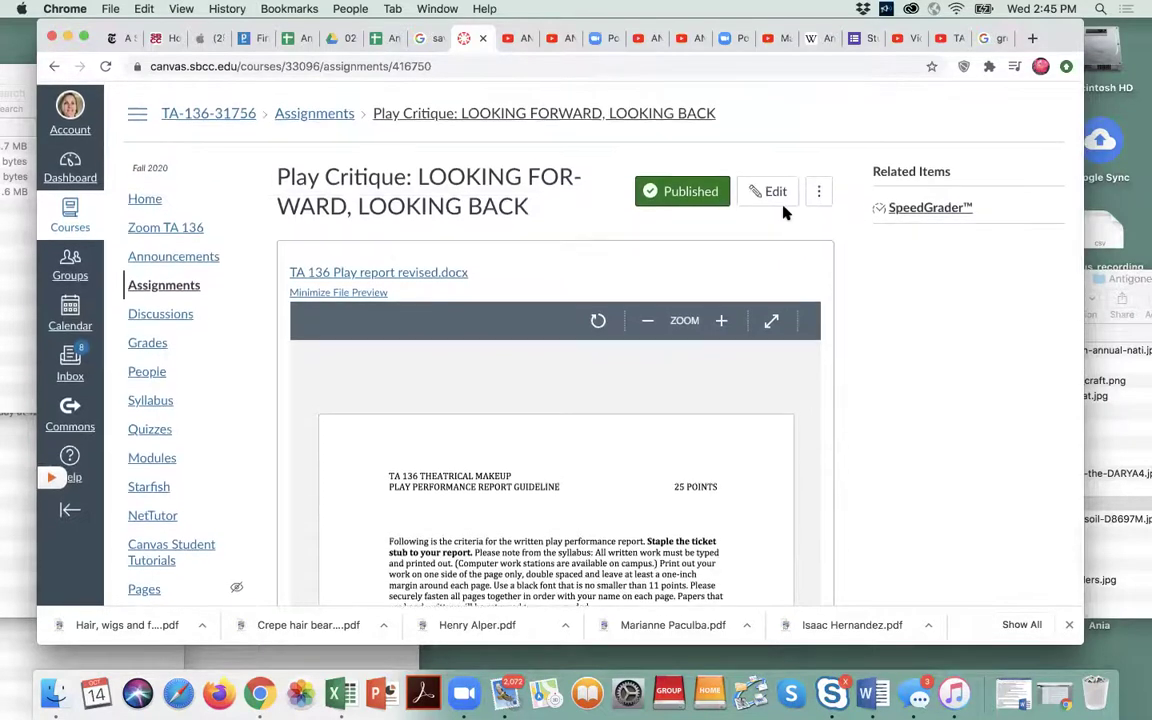
{"action": "scroll", "coordinate": [784, 212], "scroll_direction": "down", "scroll_amount": 10}
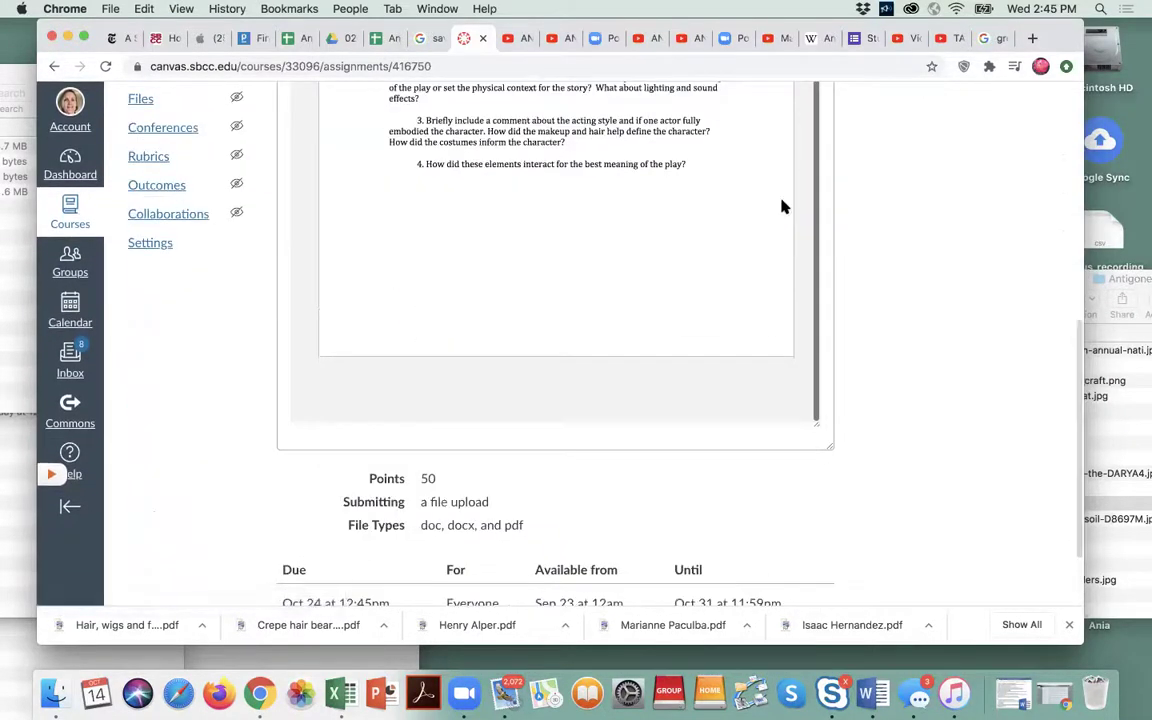
{"action": "scroll", "coordinate": [888, 429], "scroll_direction": "down", "scroll_amount": 2}
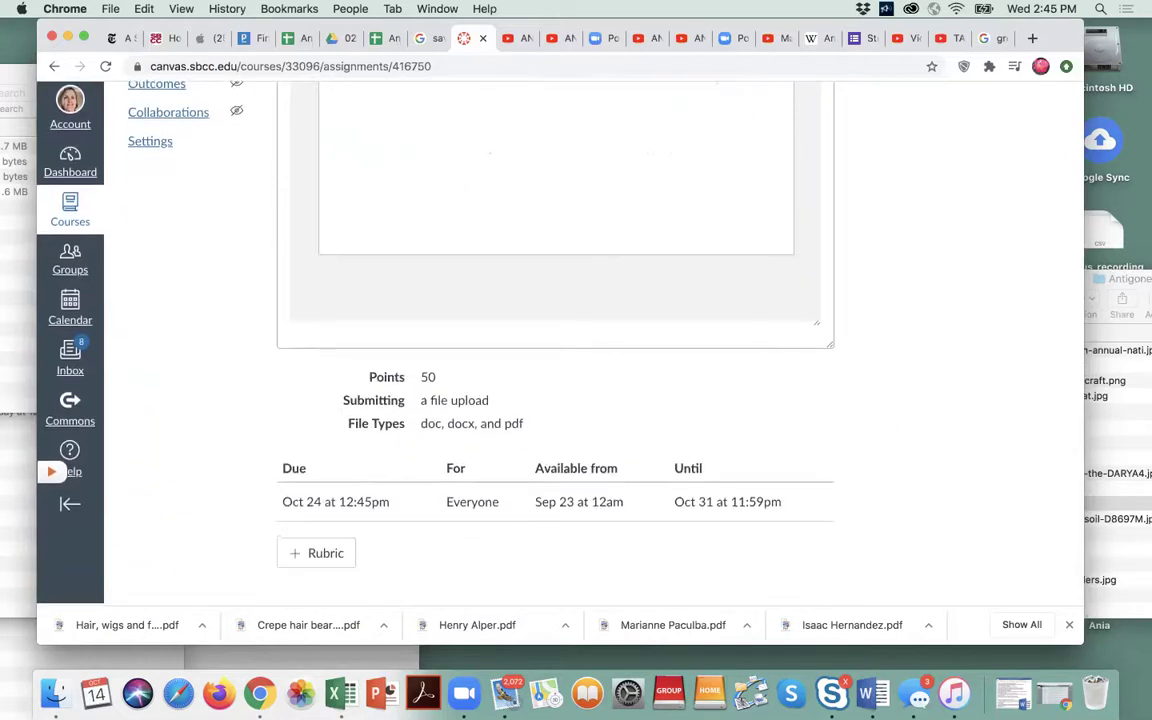